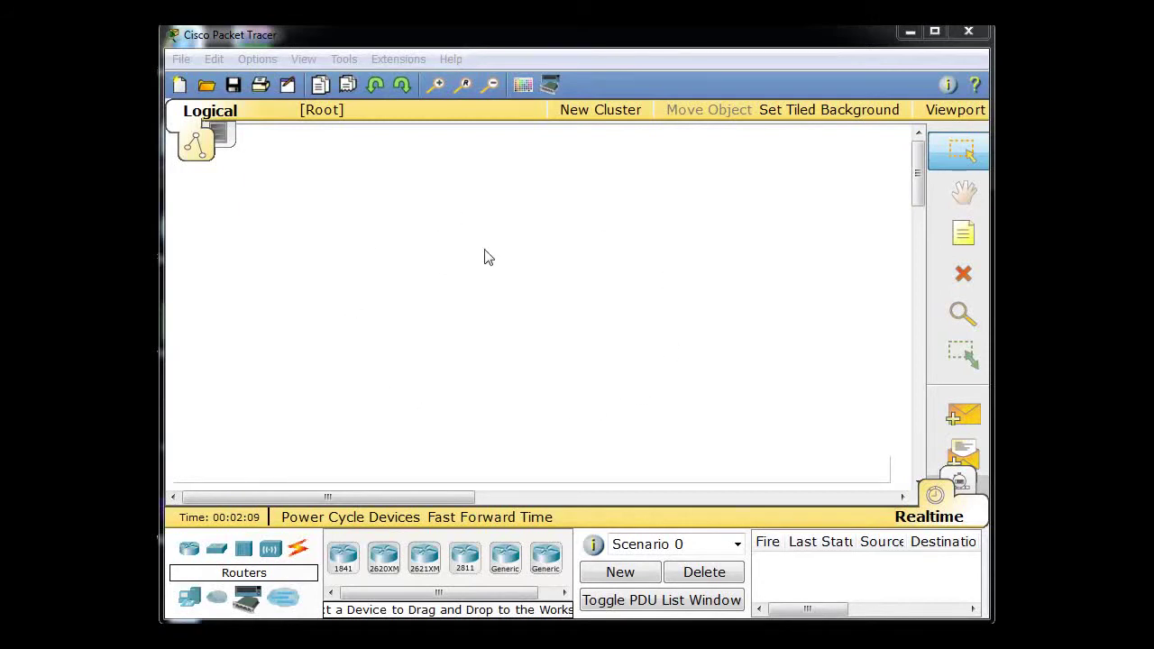
Place a Generic PC and a 2960 switch side by side on the workspace
{"action": "left_click", "coordinate": [192, 599]}
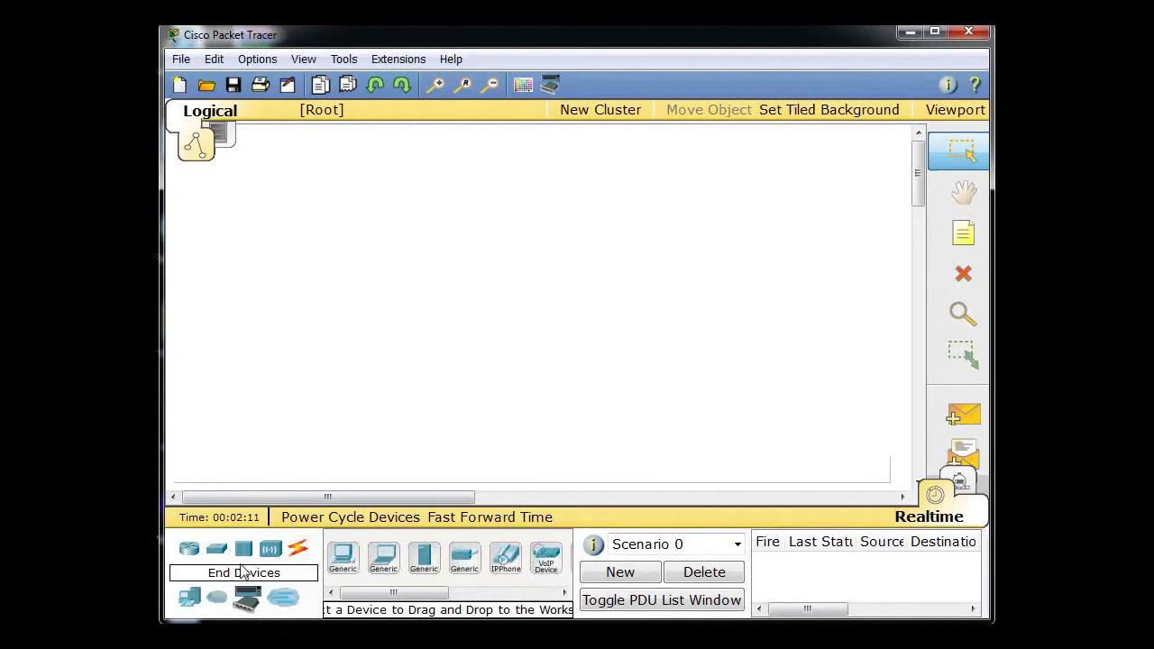
{"action": "left_click_drag", "start_coordinate": [341, 565], "coordinate": [358, 289]}
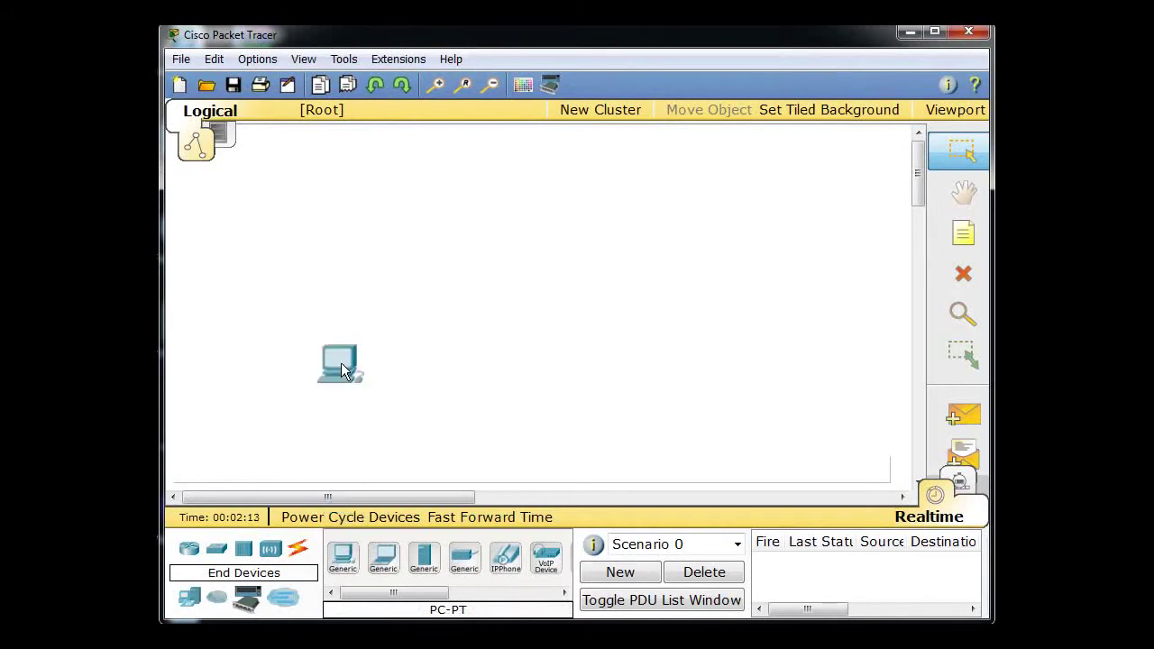
{"action": "left_click", "coordinate": [358, 289]}
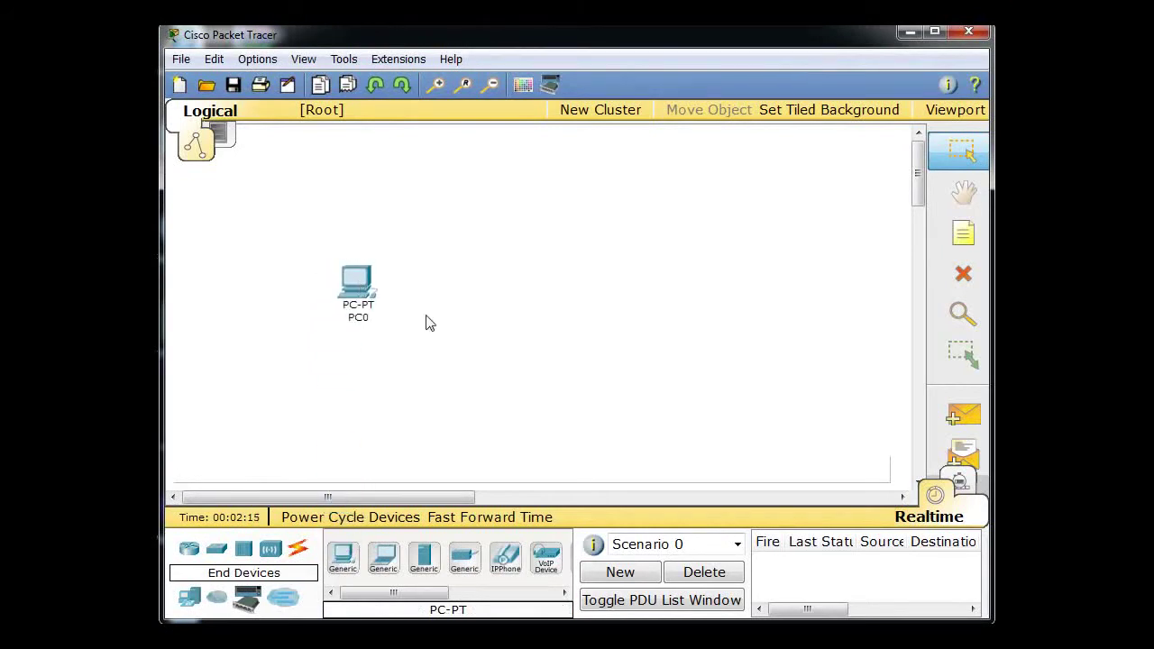
{"action": "left_click", "coordinate": [217, 548]}
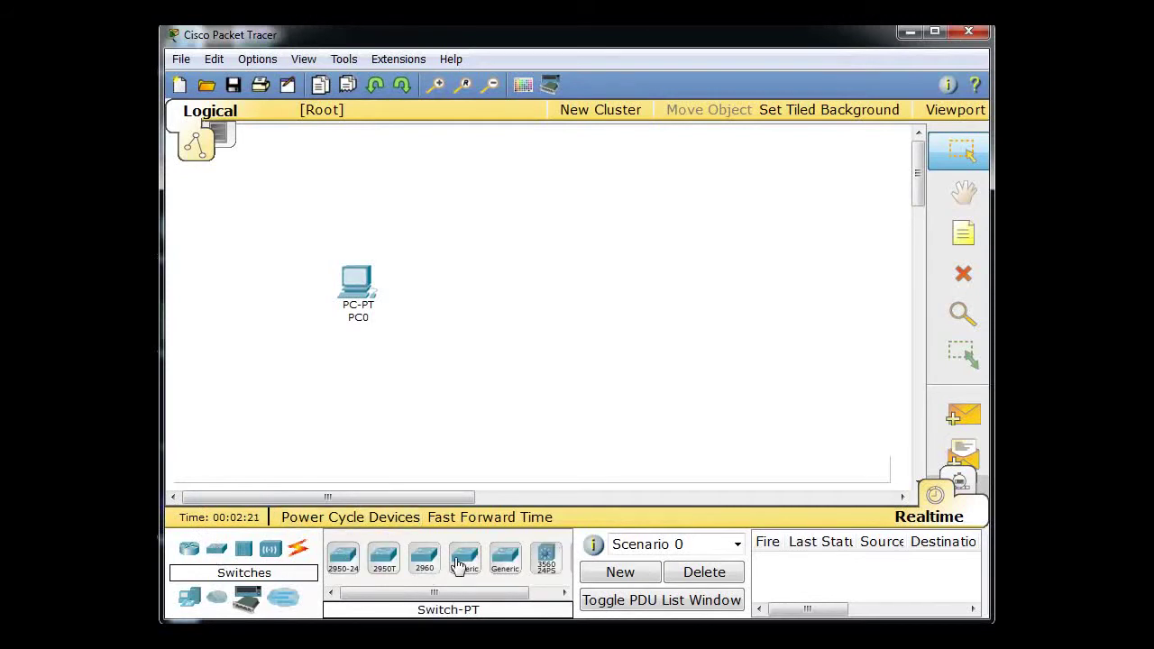
{"action": "left_click", "coordinate": [424, 561]}
{"action": "left_click", "coordinate": [483, 311]}
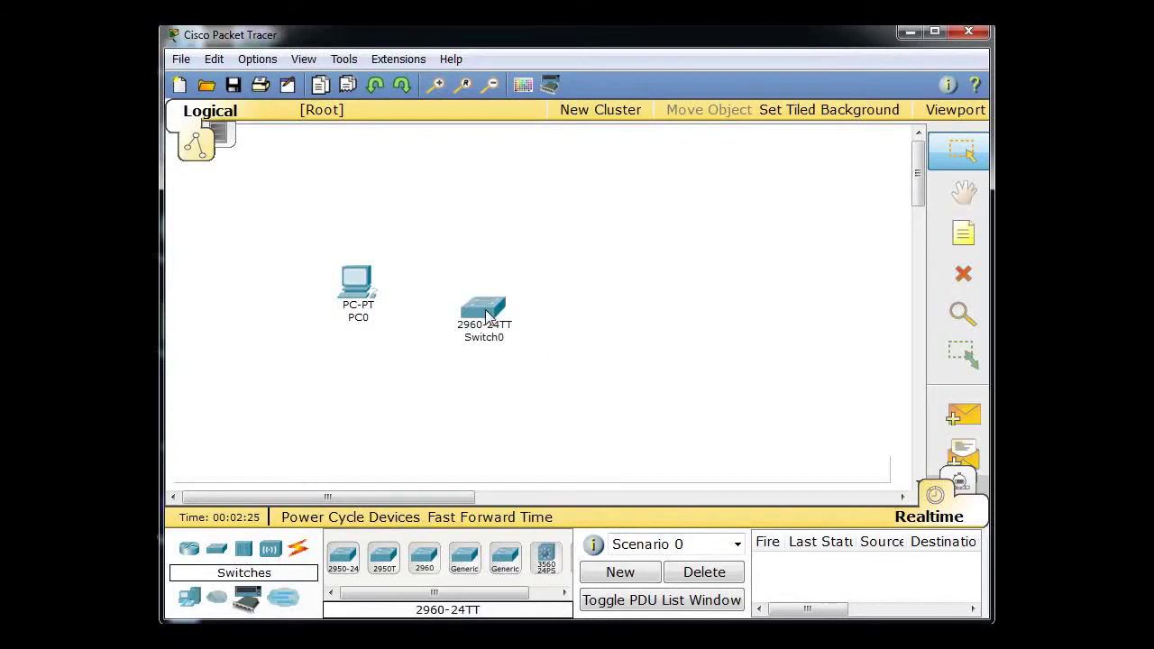
{"action": "left_click_drag", "start_coordinate": [485, 295], "coordinate": [490, 282]}
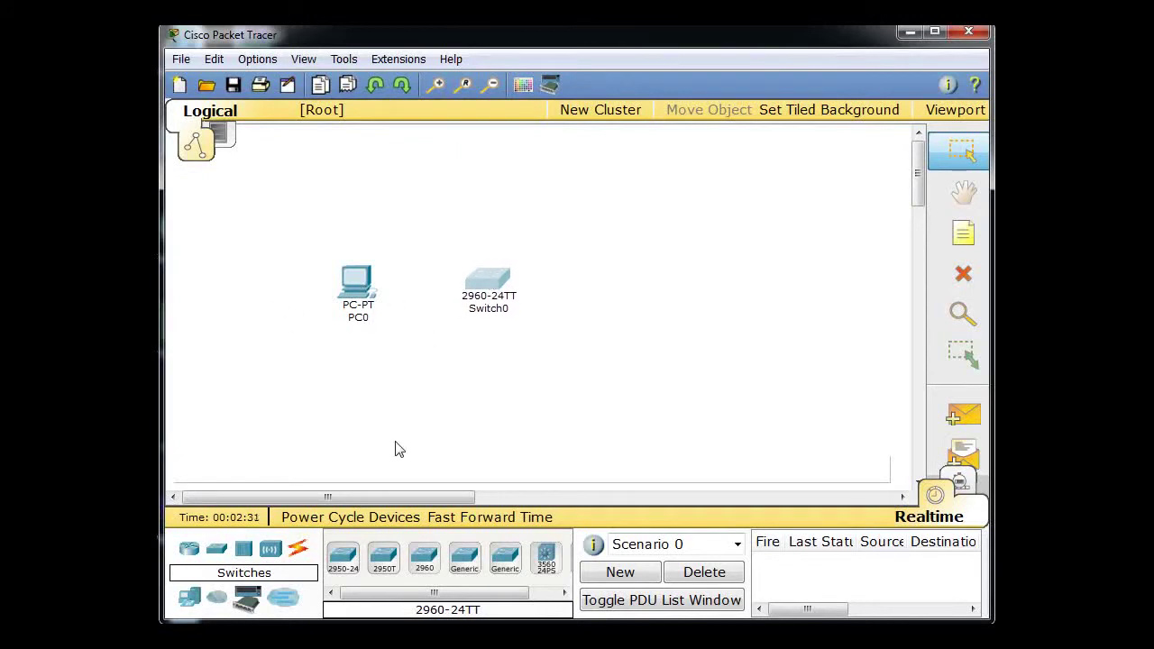
Add a Server-PT to the right of Switch0
{"action": "left_click", "coordinate": [190, 597]}
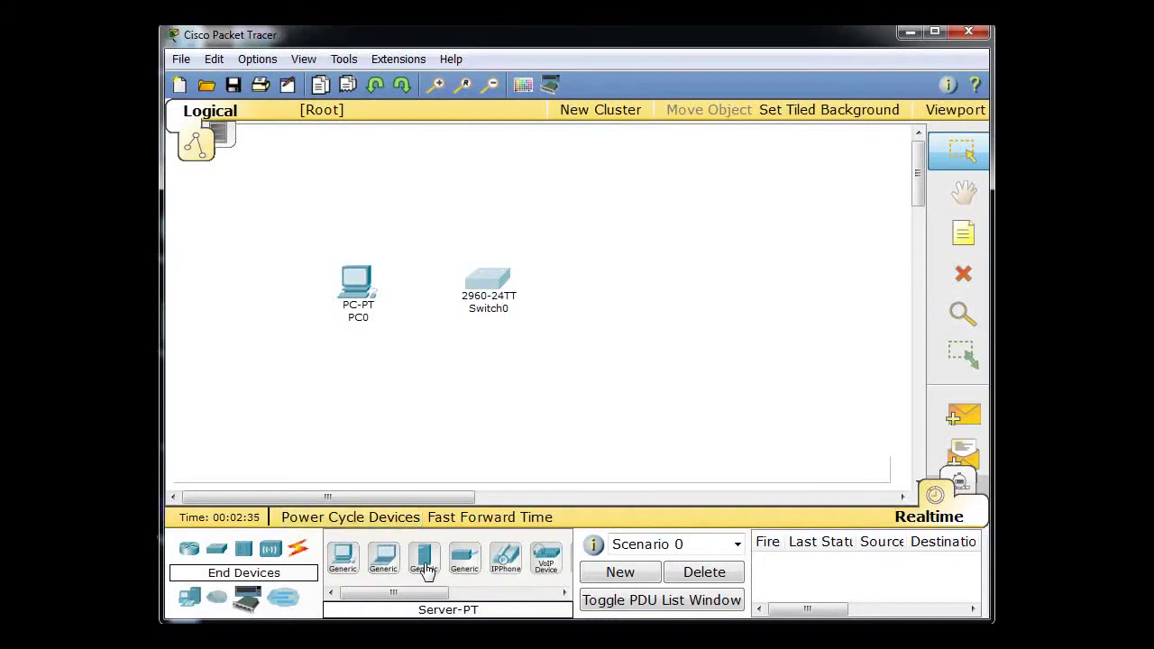
{"action": "left_click_drag", "start_coordinate": [425, 570], "coordinate": [577, 373]}
{"action": "left_click", "coordinate": [616, 260]}
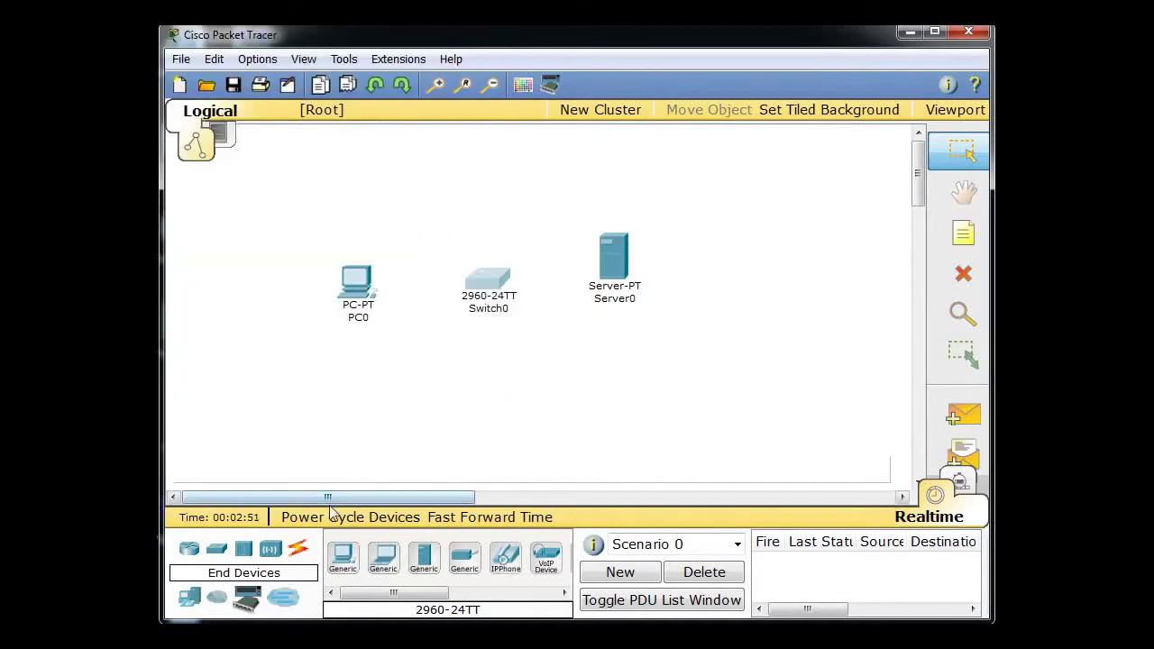
Cable PC0's FastEthernet port to Switch0 FastEthernet0/1 with copper straight-through
{"action": "left_click", "coordinate": [300, 551]}
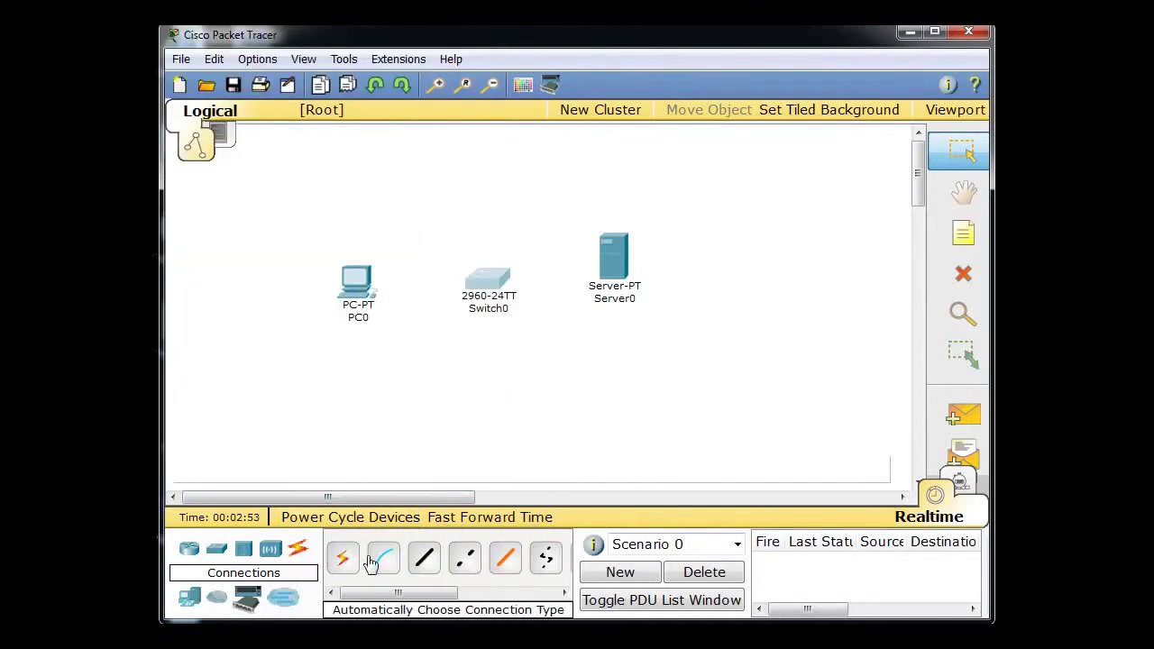
{"action": "left_click", "coordinate": [423, 561]}
{"action": "left_click", "coordinate": [356, 289]}
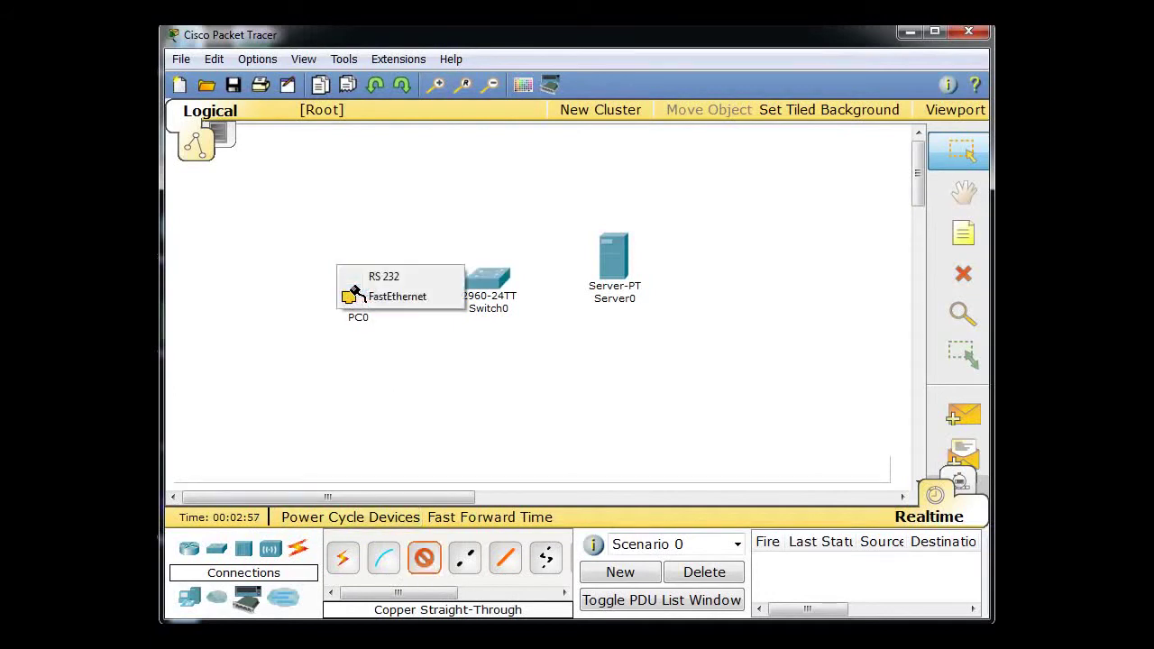
{"action": "left_click", "coordinate": [359, 299]}
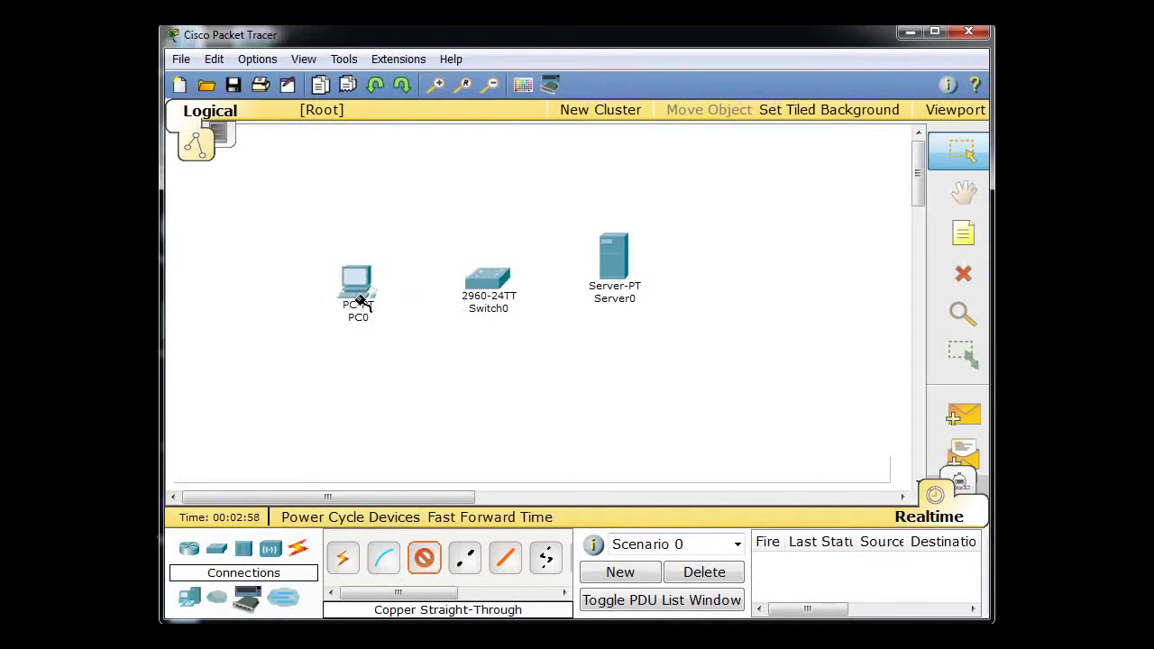
{"action": "left_click", "coordinate": [487, 281]}
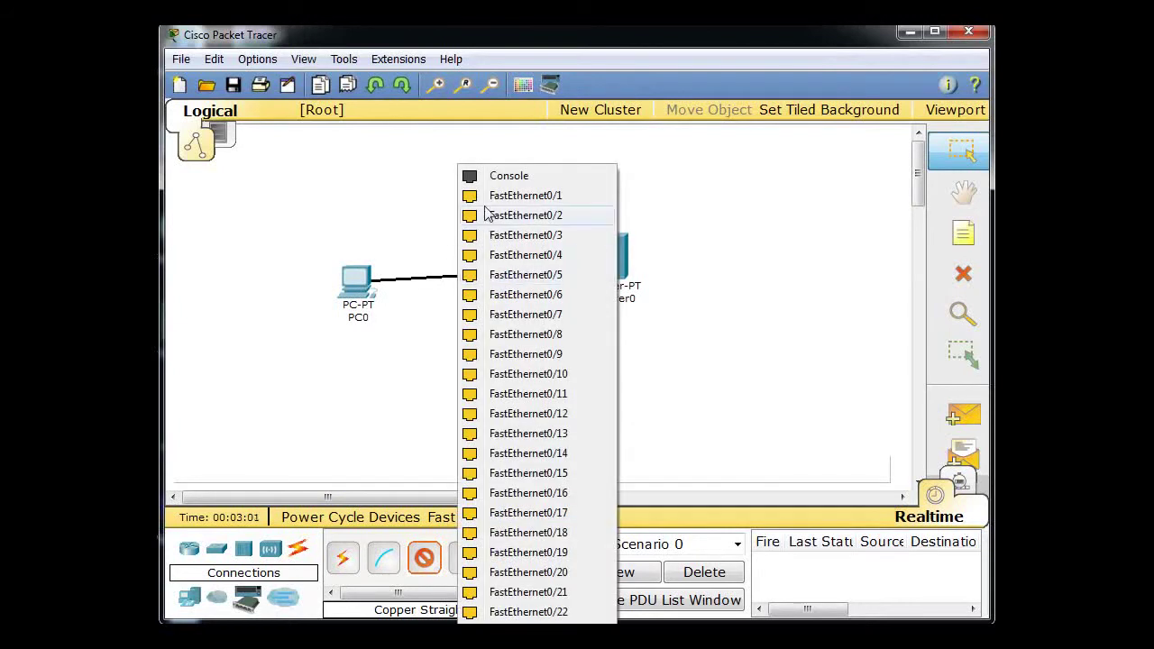
{"action": "left_click", "coordinate": [483, 197]}
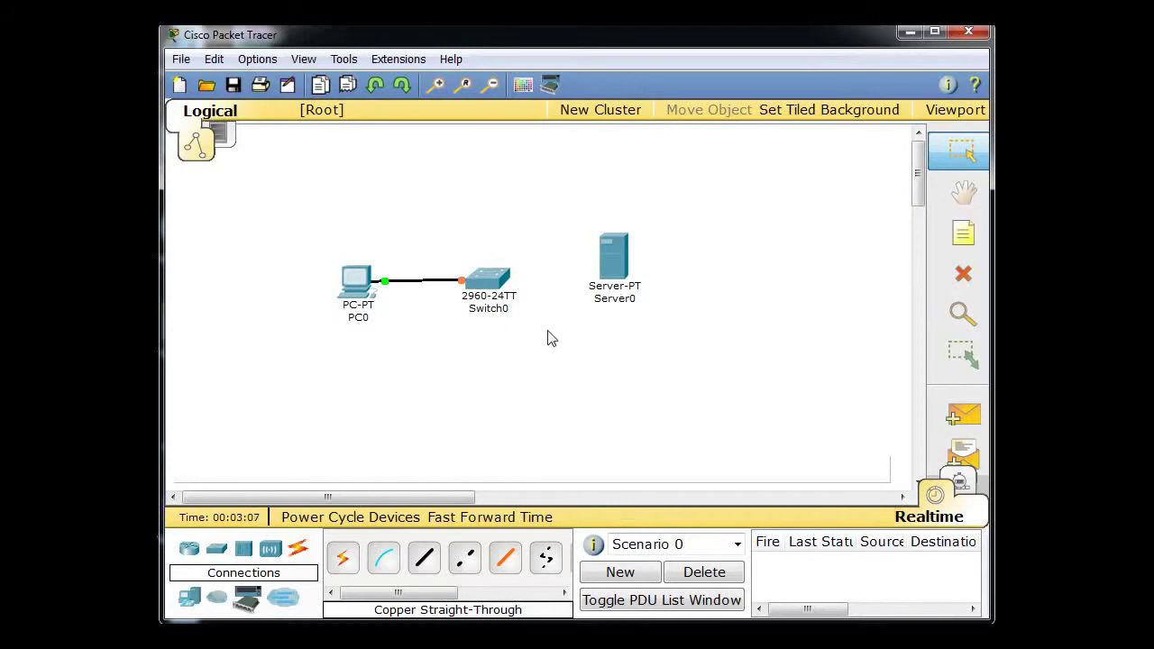
{"action": "mouse_move", "coordinate": [357, 283]}
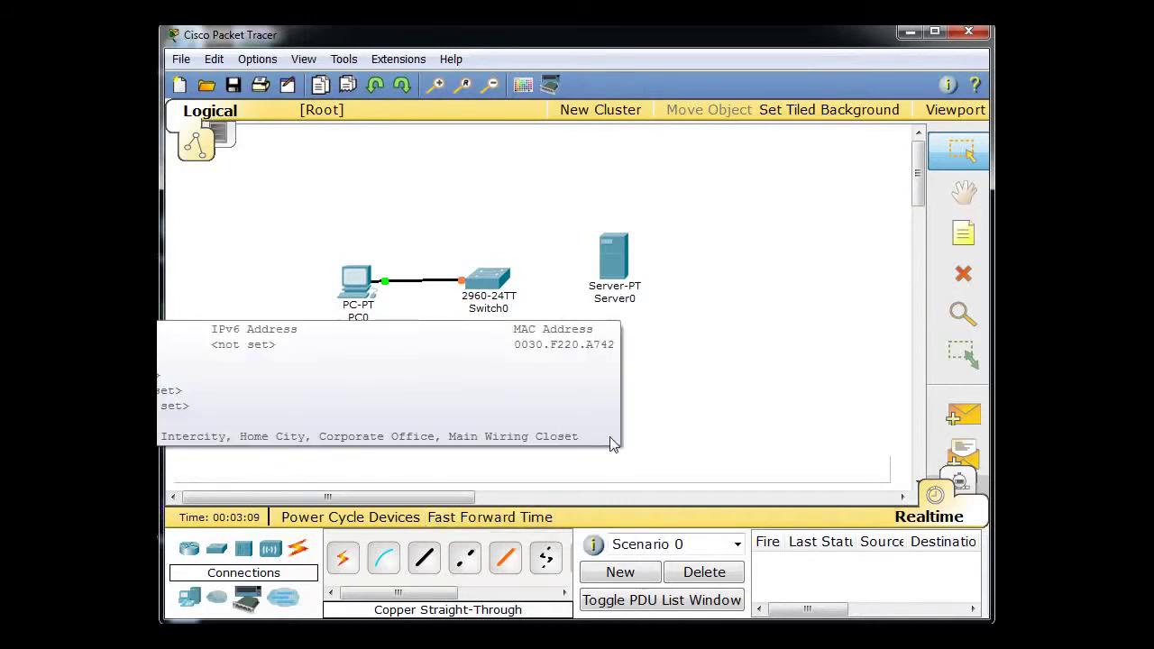
Cable Server0's FastEthernet port to a free Switch0 port with copper straight-through
{"action": "left_click", "coordinate": [424, 558]}
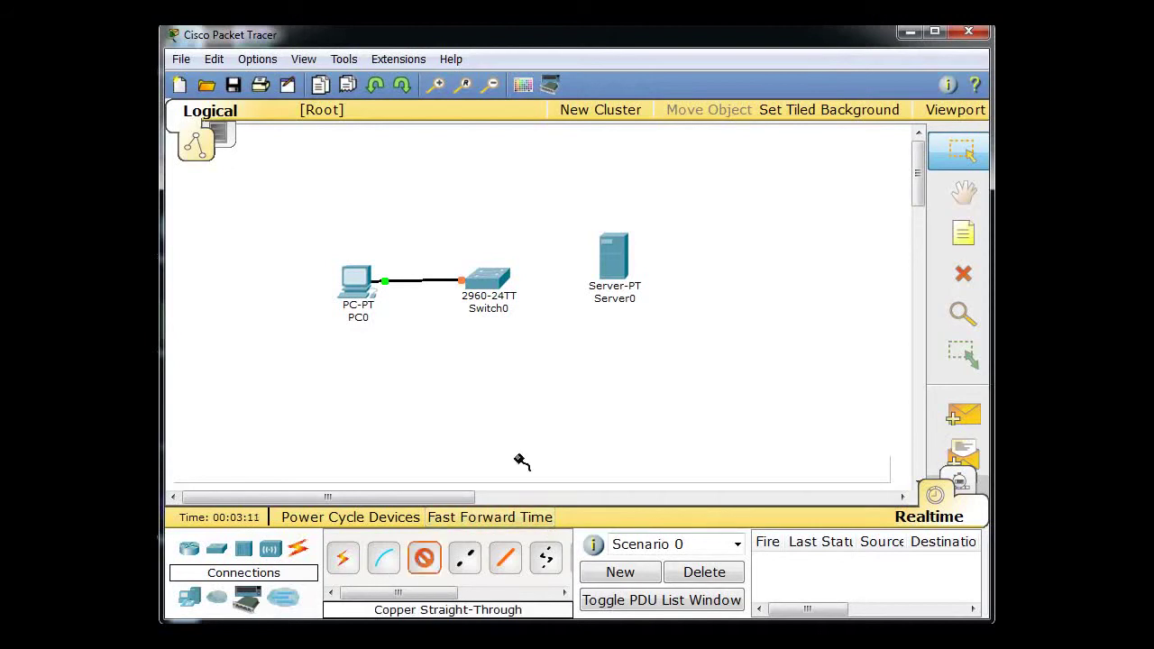
{"action": "left_click", "coordinate": [614, 264]}
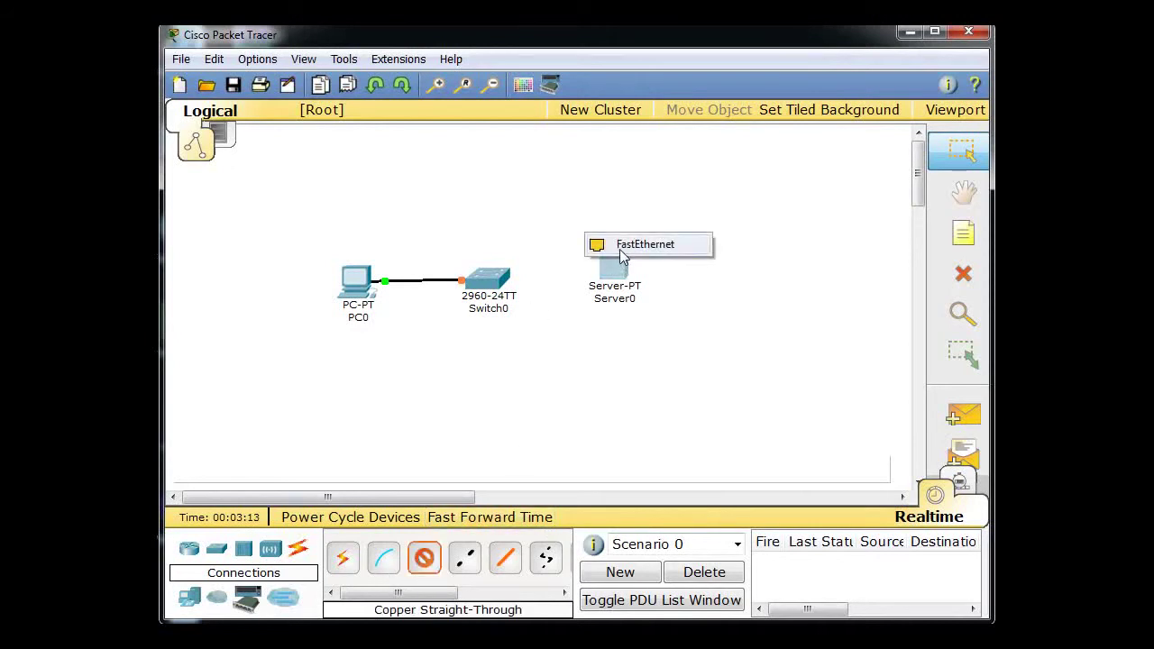
{"action": "left_click", "coordinate": [620, 253]}
{"action": "left_click", "coordinate": [490, 273]}
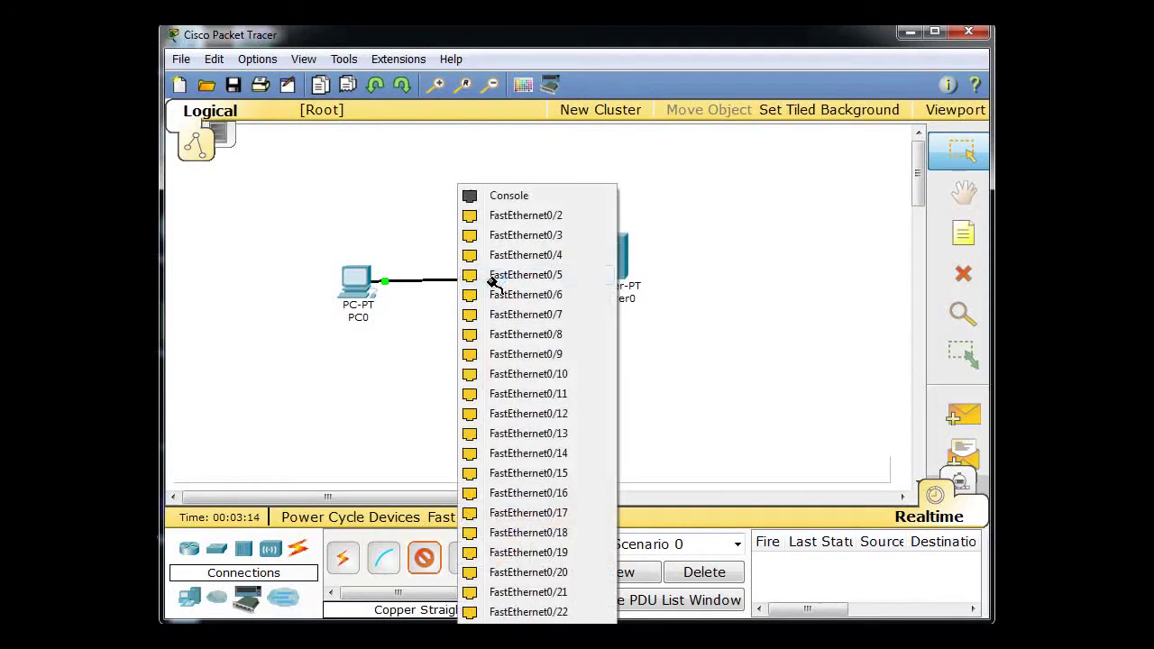
{"action": "left_click", "coordinate": [497, 225]}
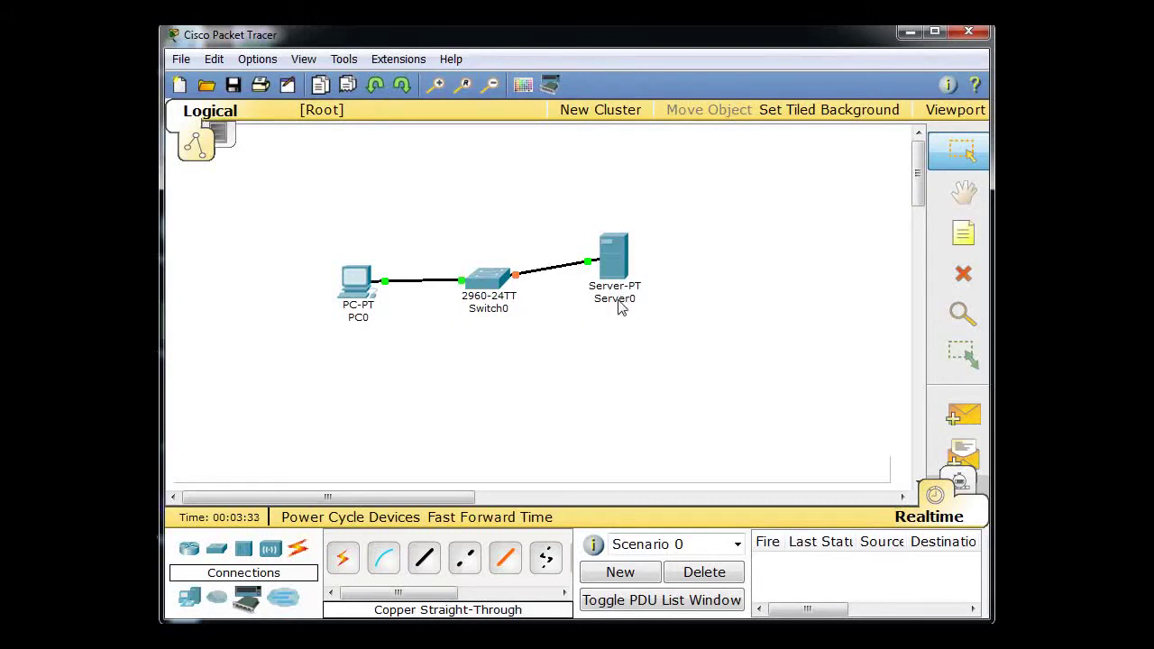
Relabel Server0 as 192.168.1.254
{"action": "left_click", "coordinate": [622, 302]}
{"action": "left_click_drag", "start_coordinate": [628, 304], "coordinate": [566, 298]}
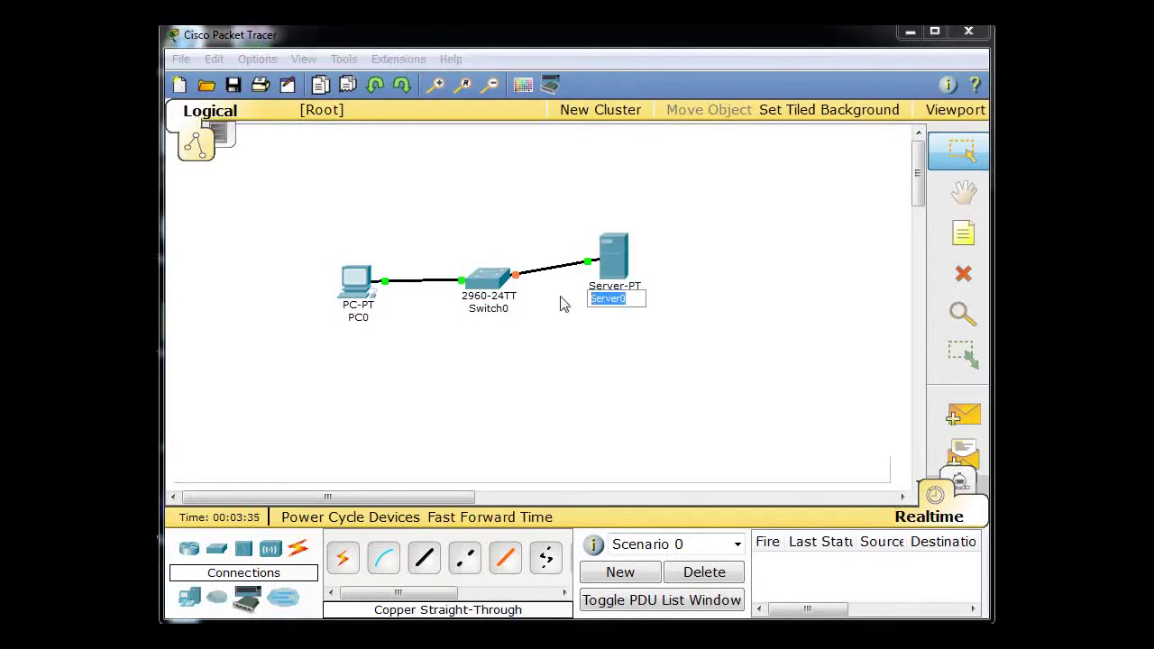
{"action": "type", "text": "192"}
{"action": "type", "text": ".168.1"}
{"action": "type", "text": "."}
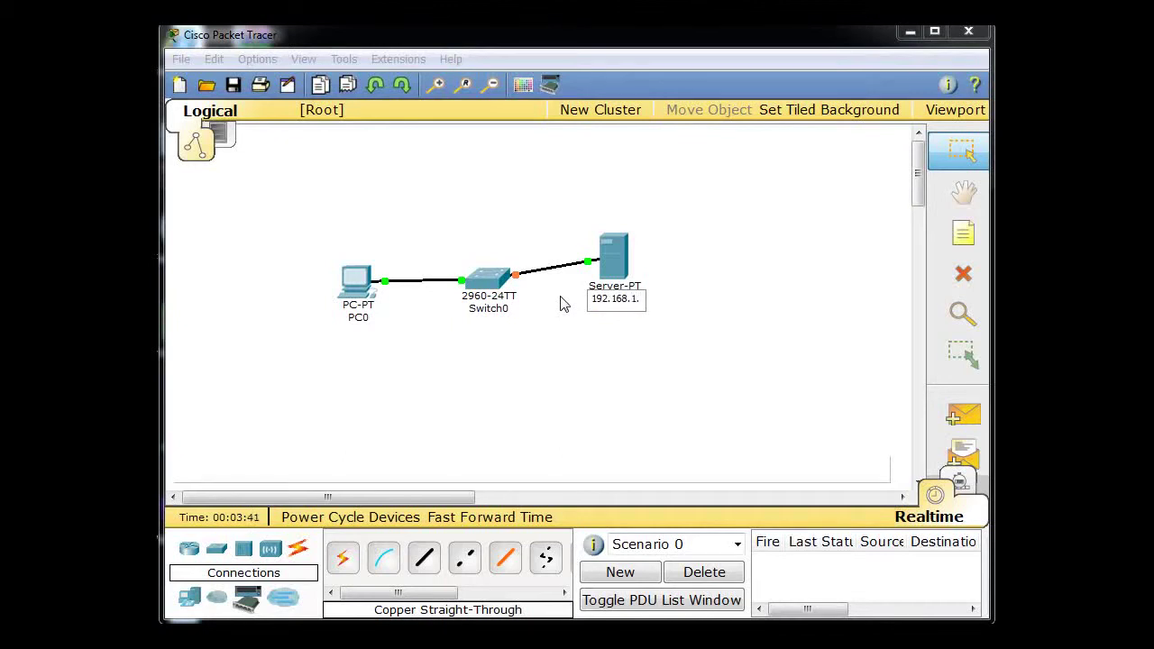
{"action": "type", "text": "254"}
{"action": "key", "text": "Return"}
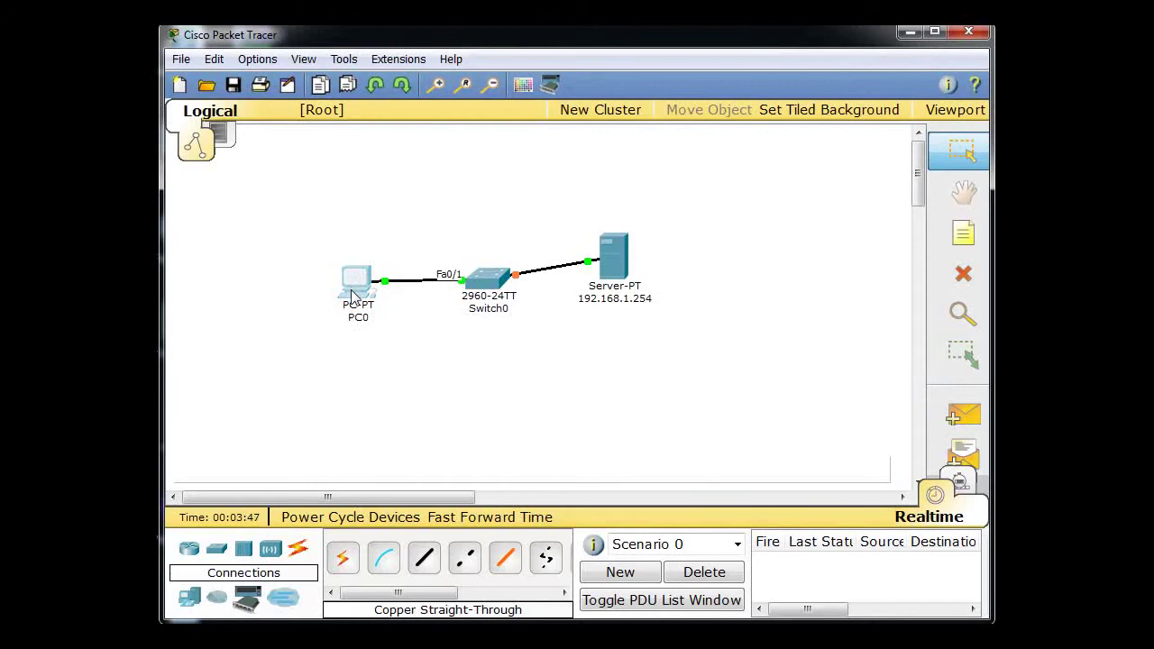
Relabel PC0 as 192.168.1.100
{"action": "left_click", "coordinate": [358, 320]}
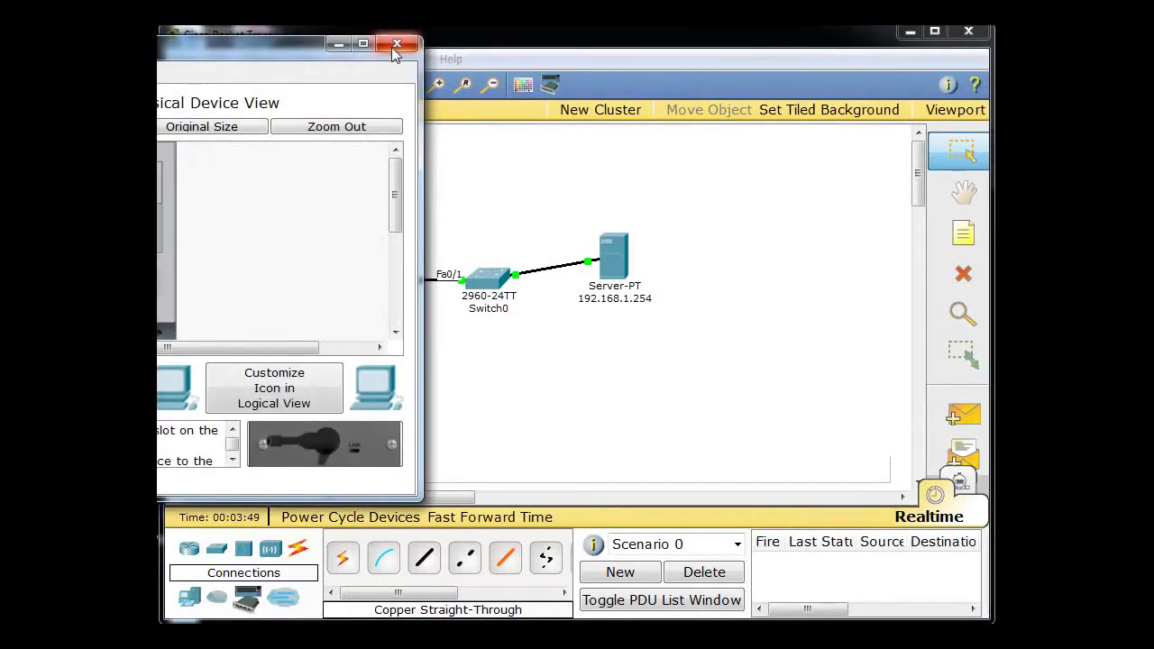
{"action": "left_click", "coordinate": [399, 43]}
{"action": "left_click", "coordinate": [360, 319]}
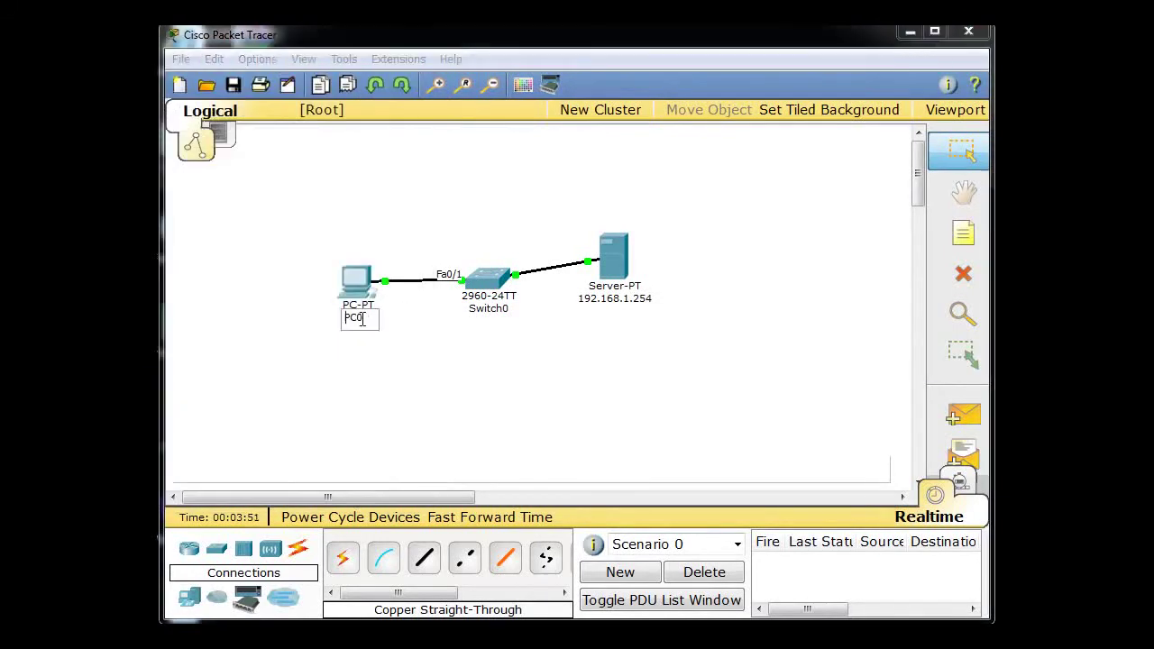
{"action": "left_click_drag", "start_coordinate": [365, 318], "coordinate": [304, 324]}
{"action": "type", "text": "192"}
{"action": "type", "text": ".1"}
{"action": "type", "text": "8.1."}
{"action": "type", "text": "100"}
{"action": "left_click", "coordinate": [410, 397]}
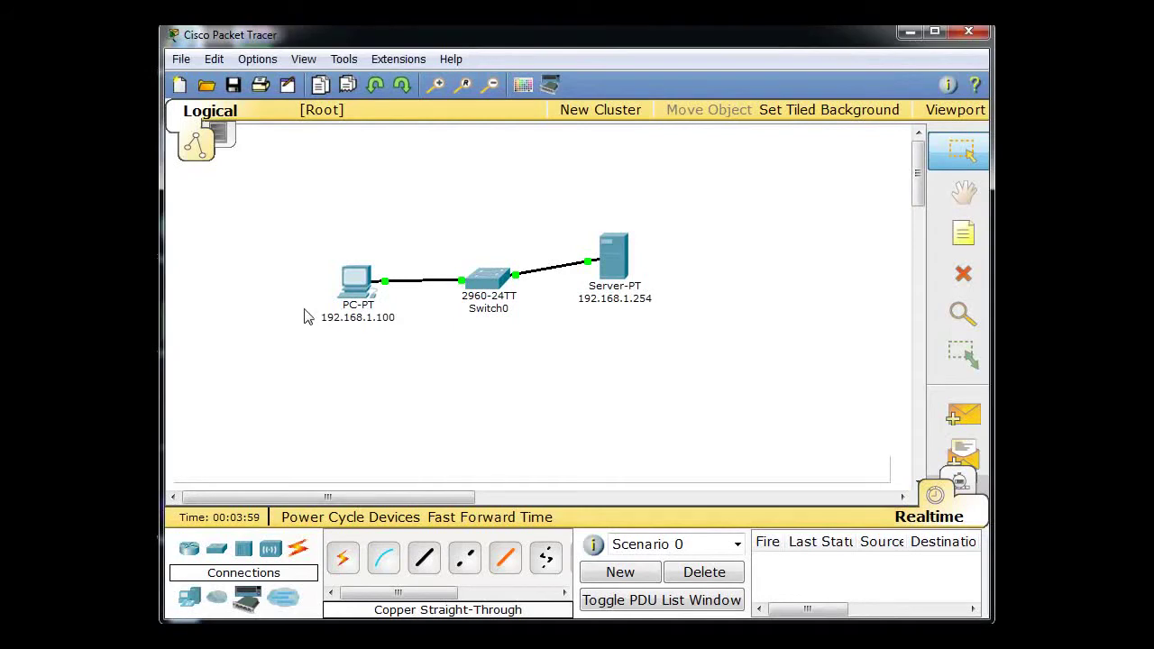
Set Server0's FastEthernet to IP 192.168.1.254, mask 255.255.255.0, then close its window
{"action": "left_click", "coordinate": [617, 267]}
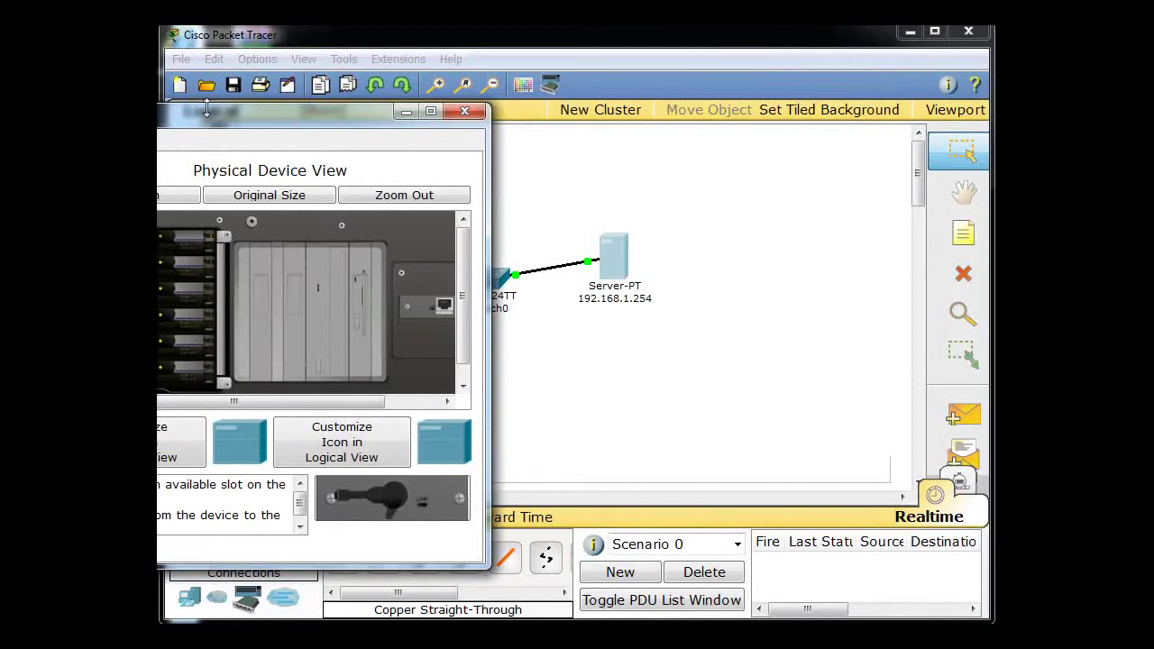
{"action": "left_click_drag", "start_coordinate": [216, 113], "coordinate": [523, 101]}
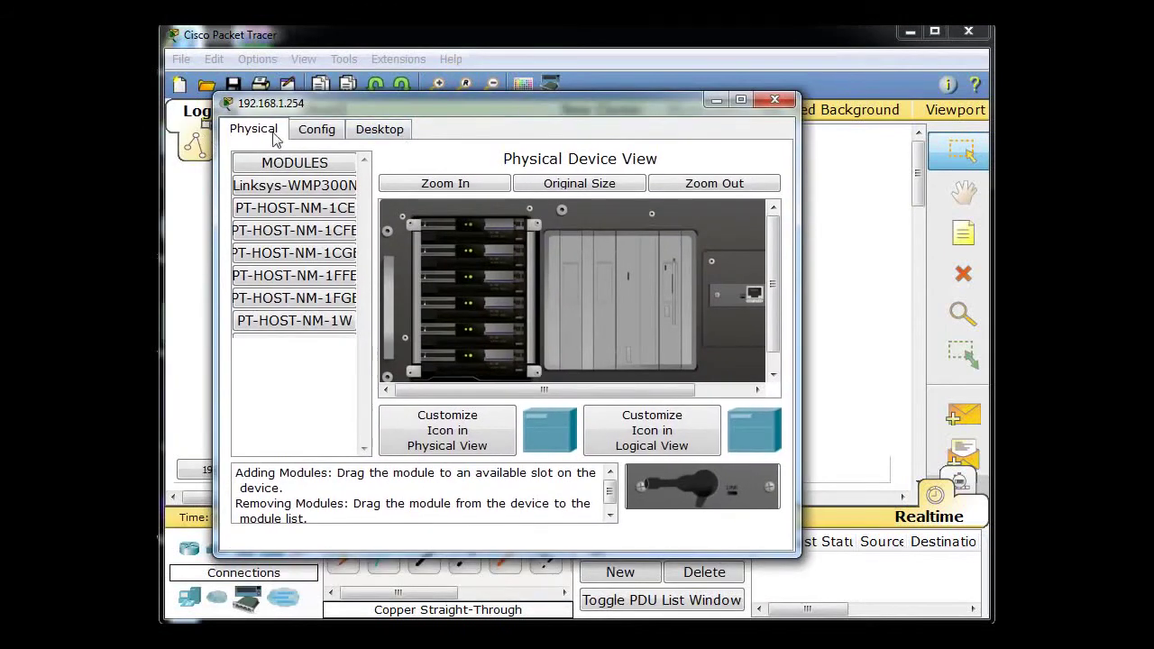
{"action": "left_click", "coordinate": [327, 131]}
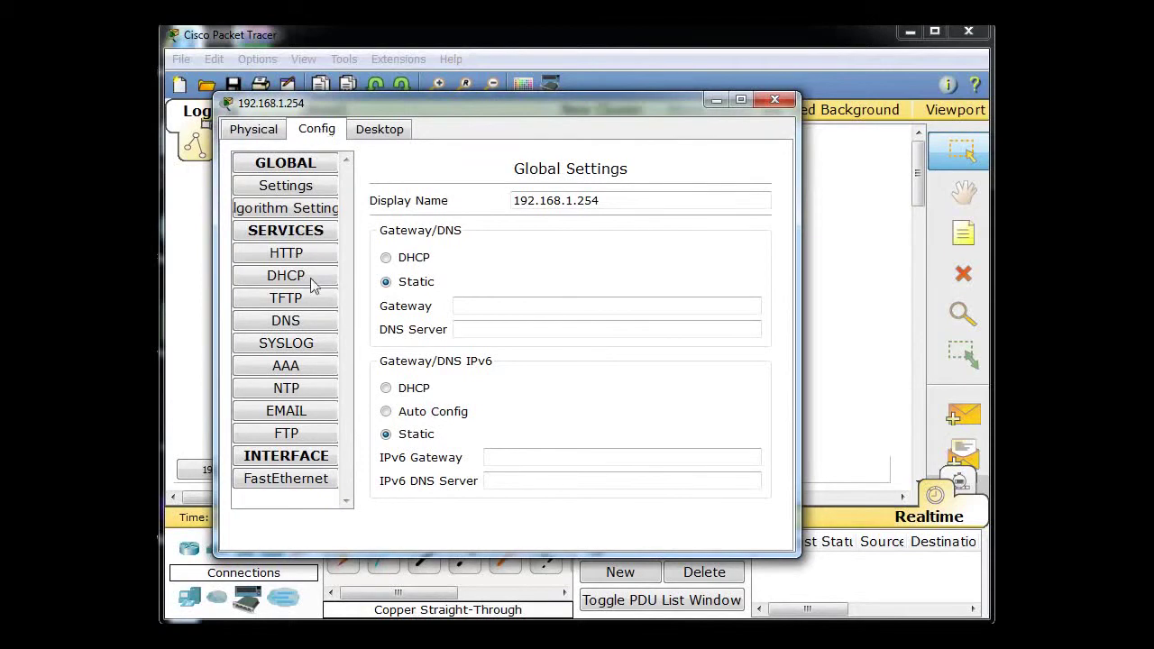
{"action": "left_click", "coordinate": [279, 481]}
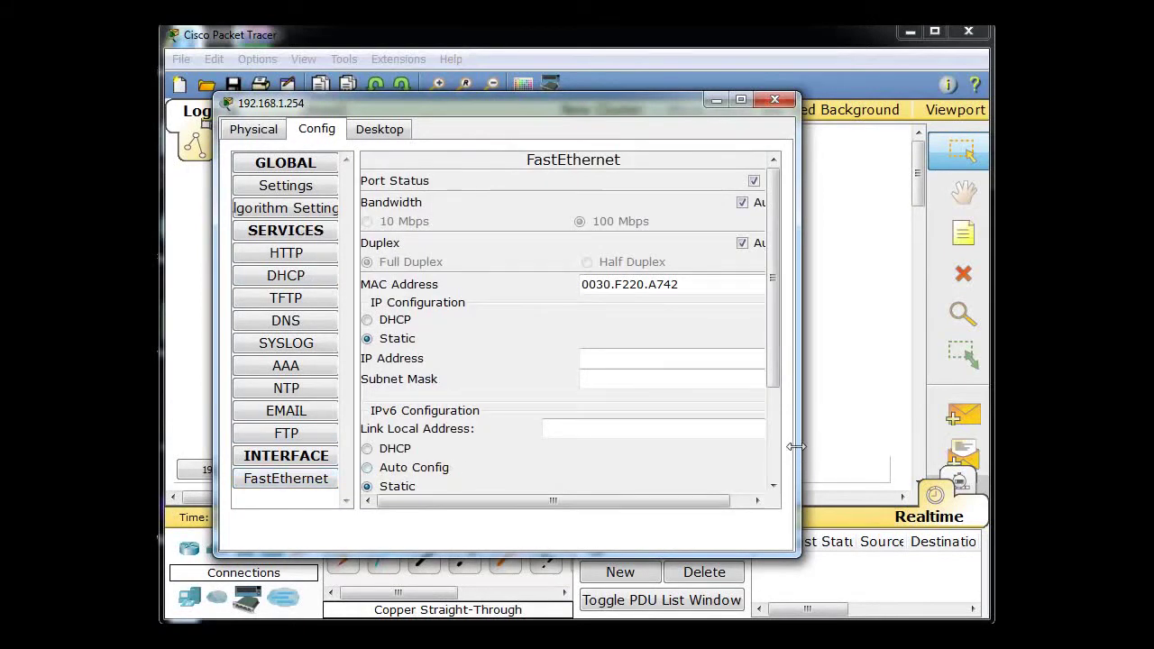
{"action": "left_click_drag", "start_coordinate": [797, 443], "coordinate": [879, 444]}
{"action": "type", "text": "192.168"}
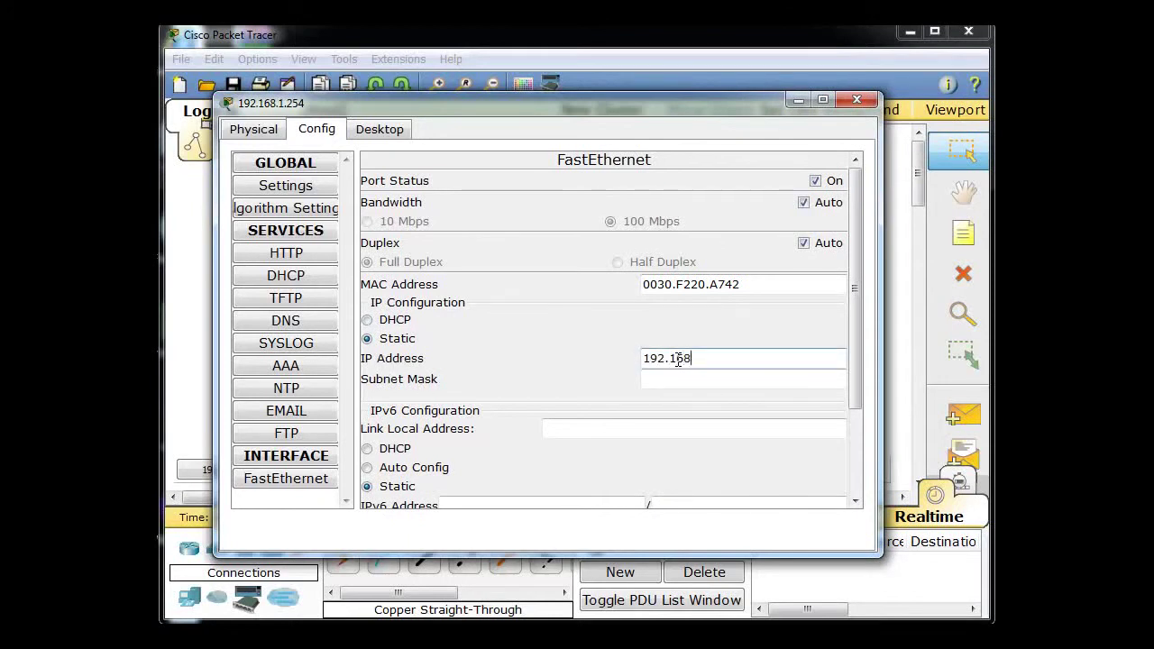
{"action": "type", "text": ".1.254"}
{"action": "left_click", "coordinate": [664, 381]}
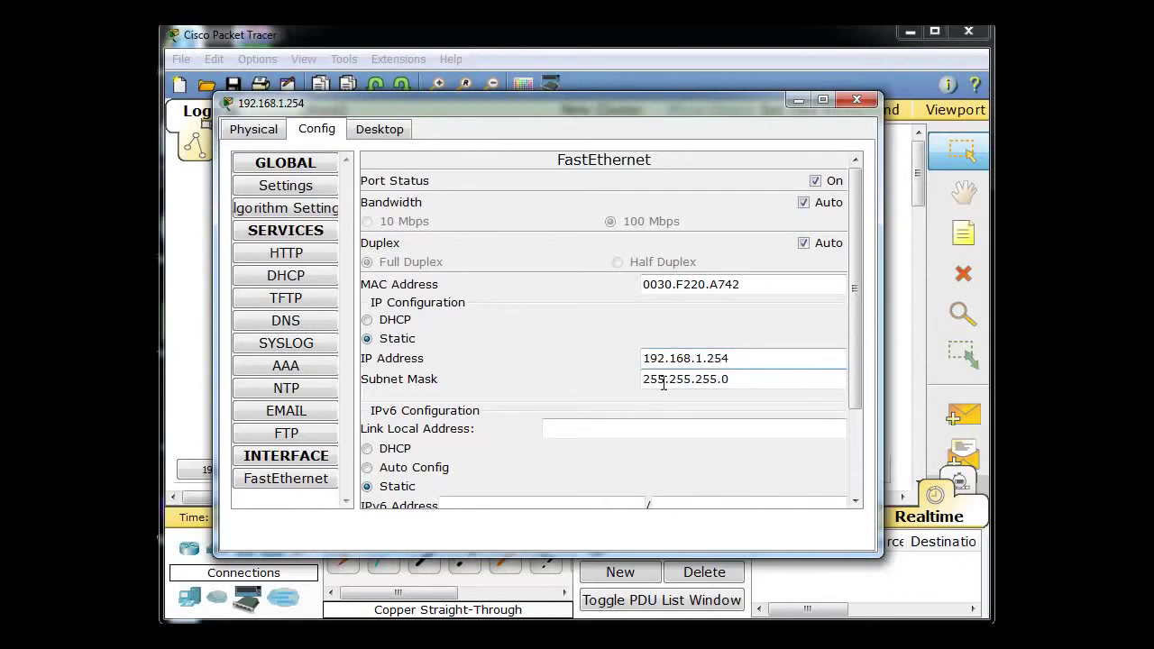
{"action": "mouse_move", "coordinate": [856, 313]}
{"action": "left_mouse_down"}
{"action": "mouse_move", "coordinate": [857, 456]}
{"action": "mouse_move", "coordinate": [862, 347]}
{"action": "left_mouse_up"}
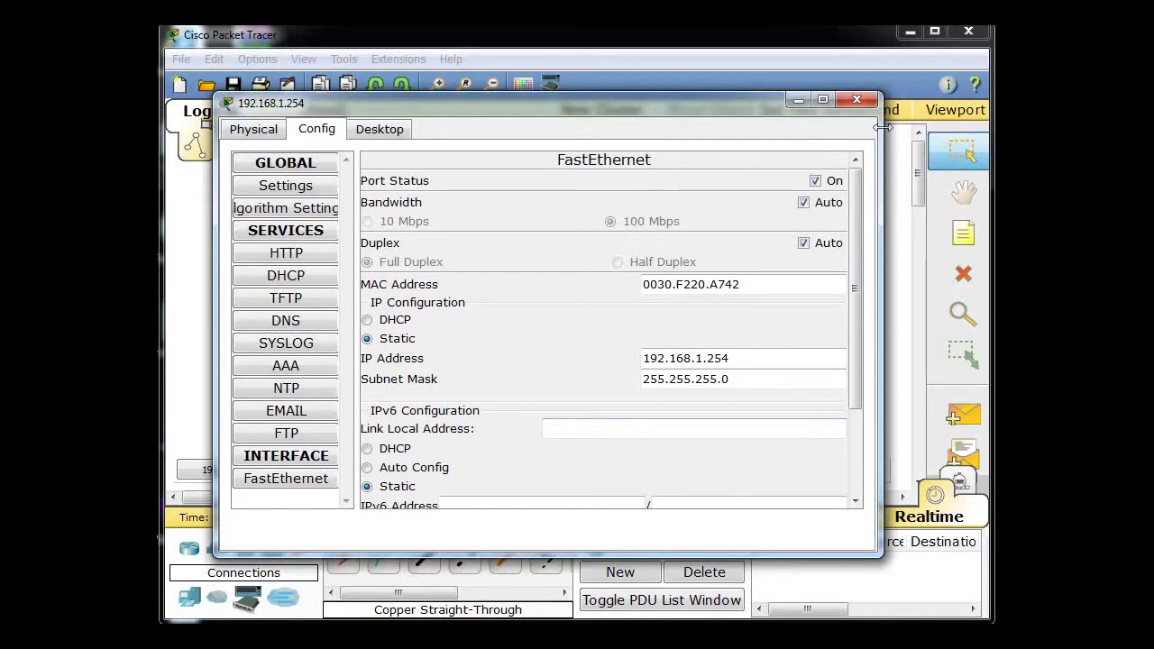
{"action": "left_click", "coordinate": [857, 99]}
{"action": "mouse_move", "coordinate": [488, 279]}
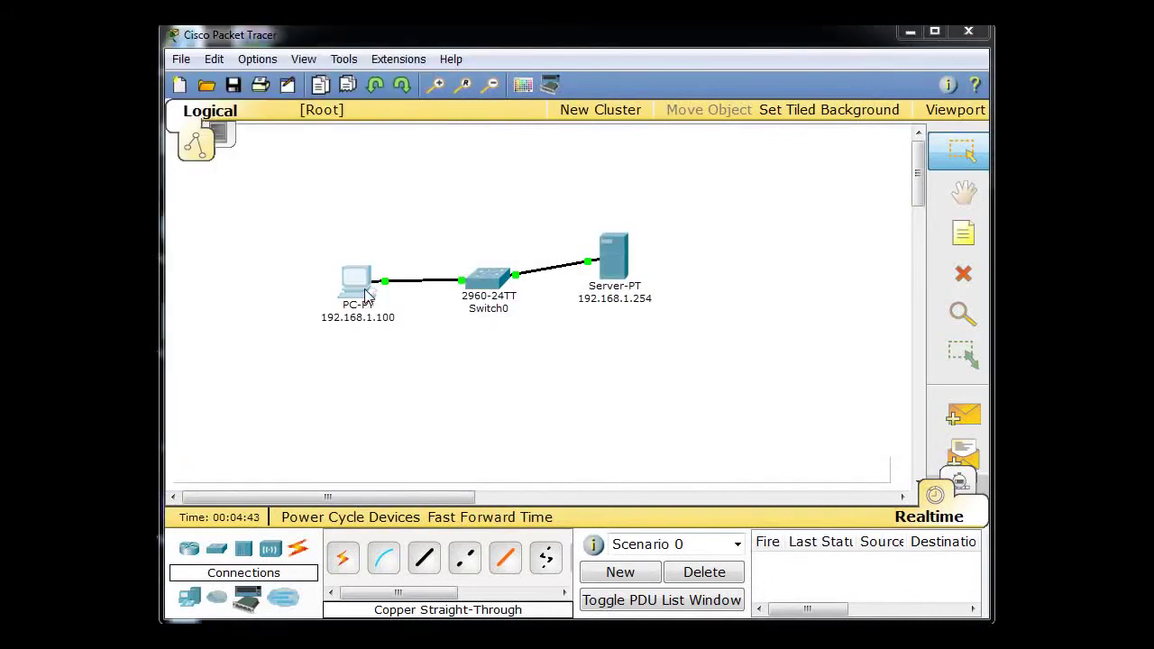
Set PC0's FastEthernet to IP 192.168.1.100, mask 255.255.255.0, then close its window
{"action": "left_click", "coordinate": [365, 293]}
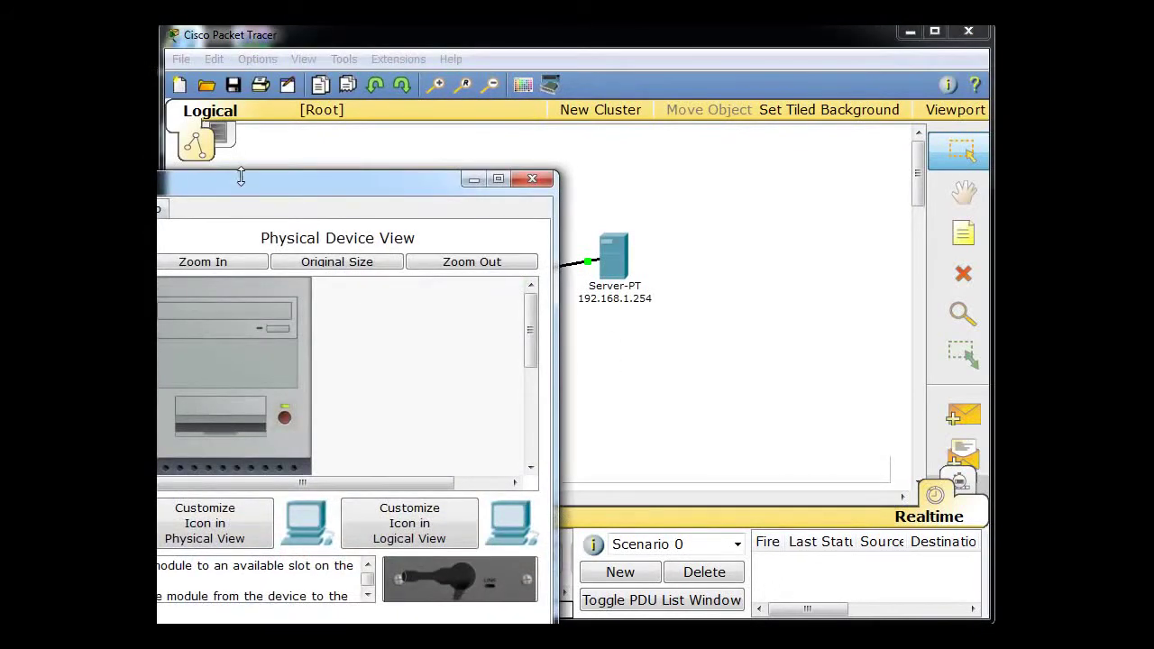
{"action": "left_click_drag", "start_coordinate": [240, 177], "coordinate": [562, 87]}
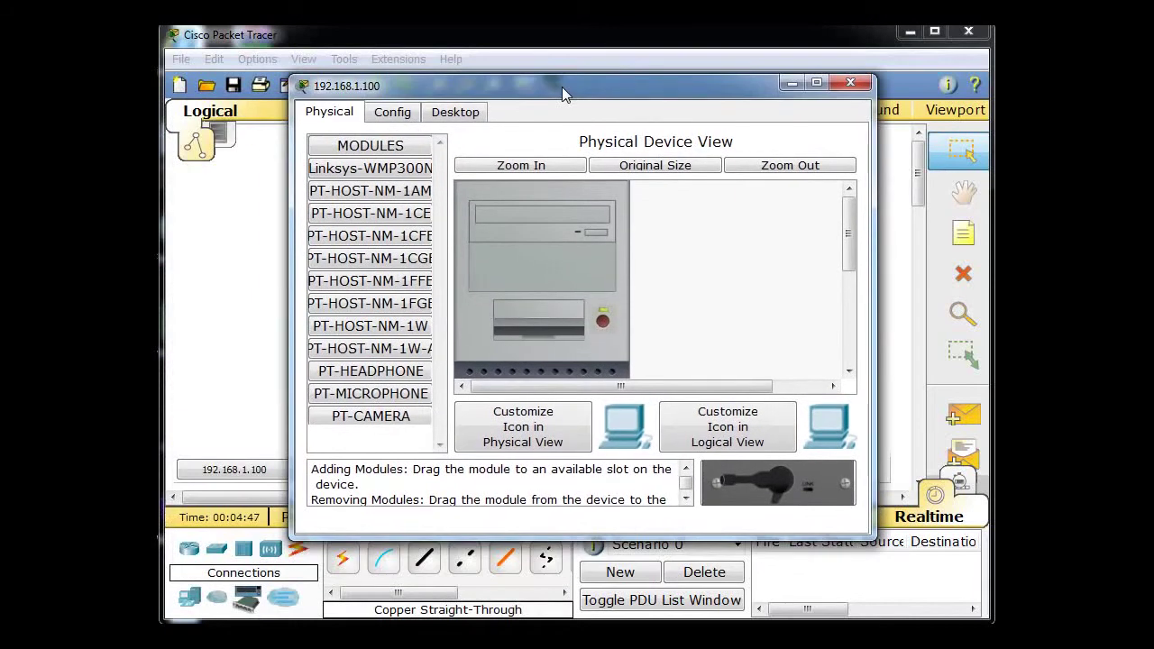
{"action": "left_click", "coordinate": [401, 117]}
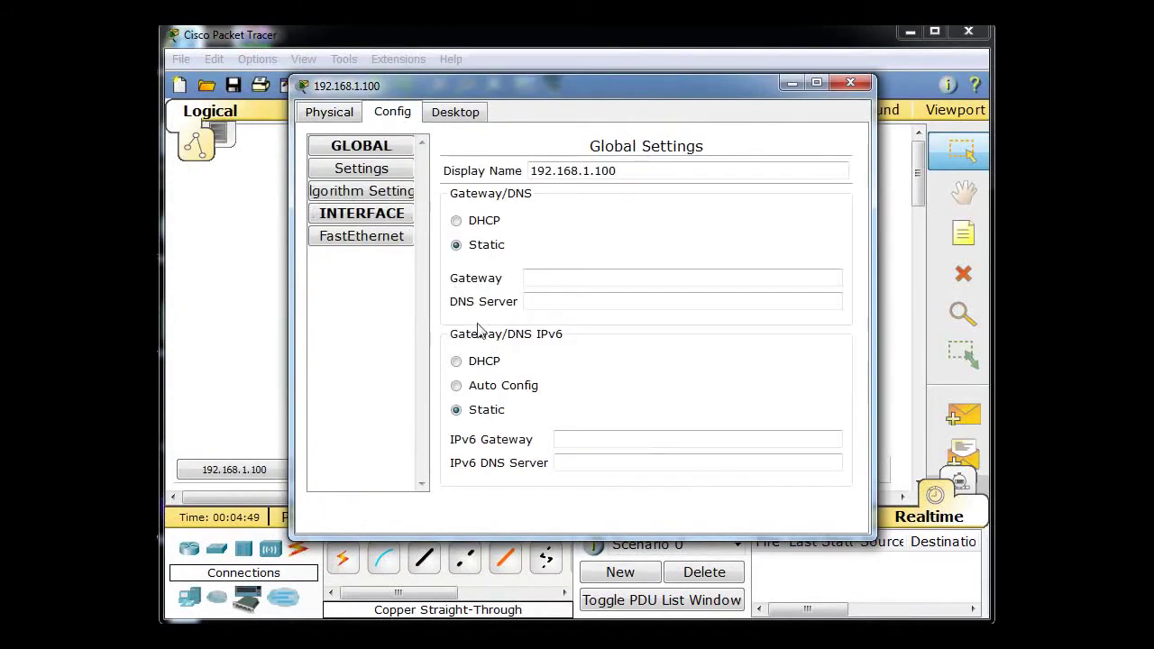
{"action": "left_click", "coordinate": [359, 236]}
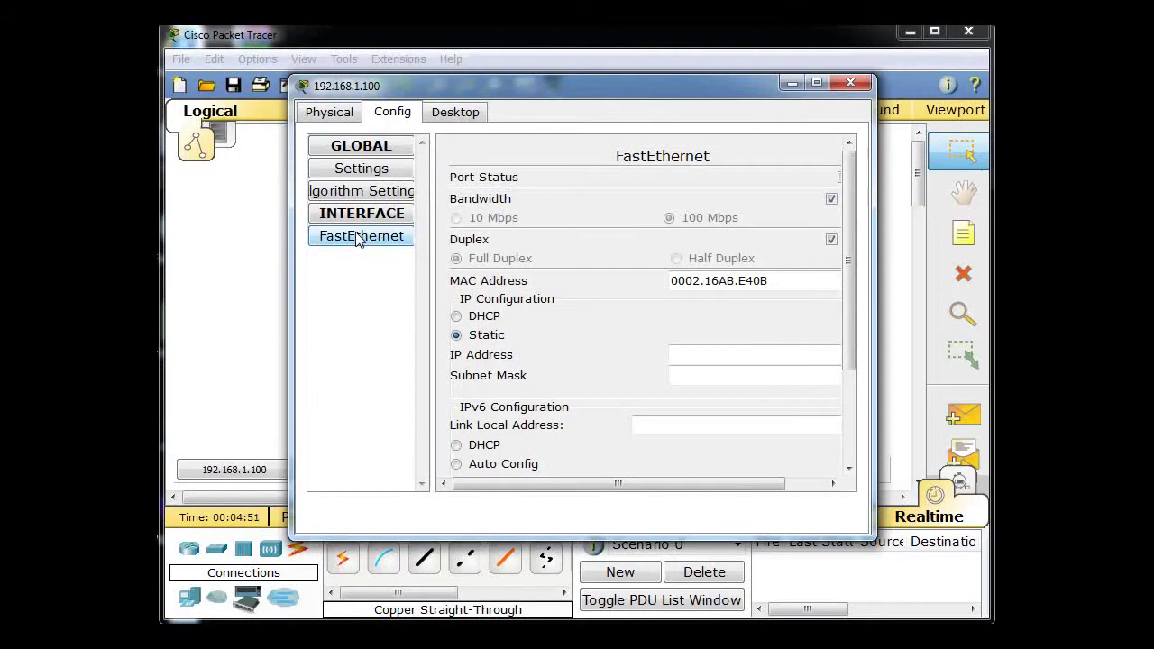
{"action": "left_click", "coordinate": [688, 354]}
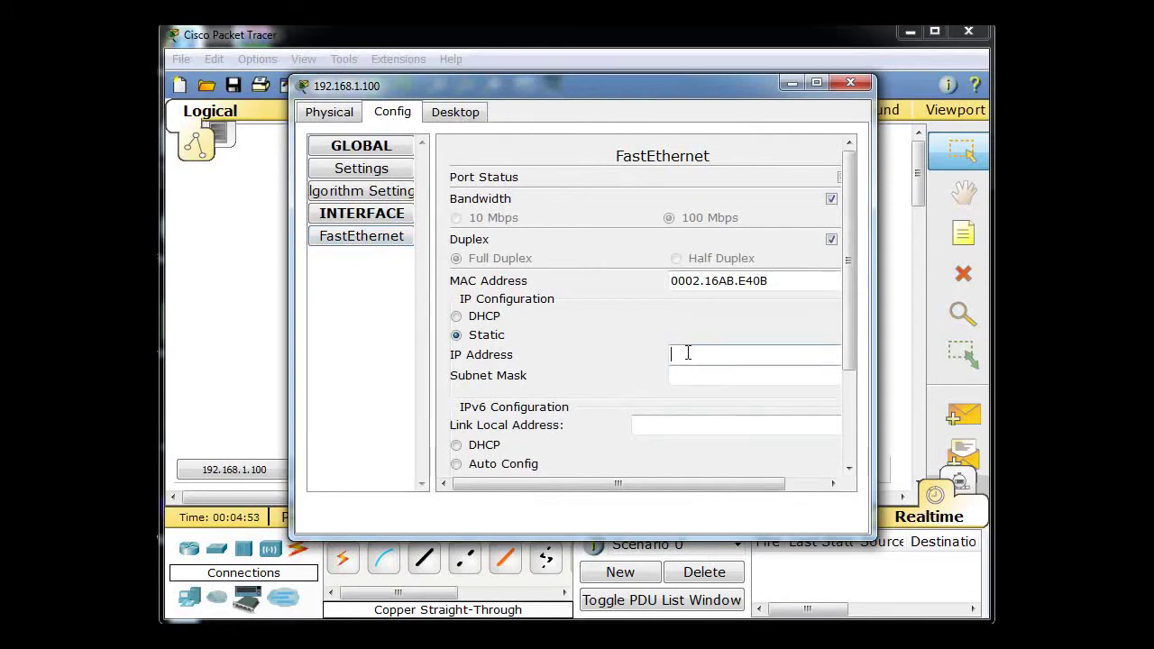
{"action": "type", "text": "192.16"}
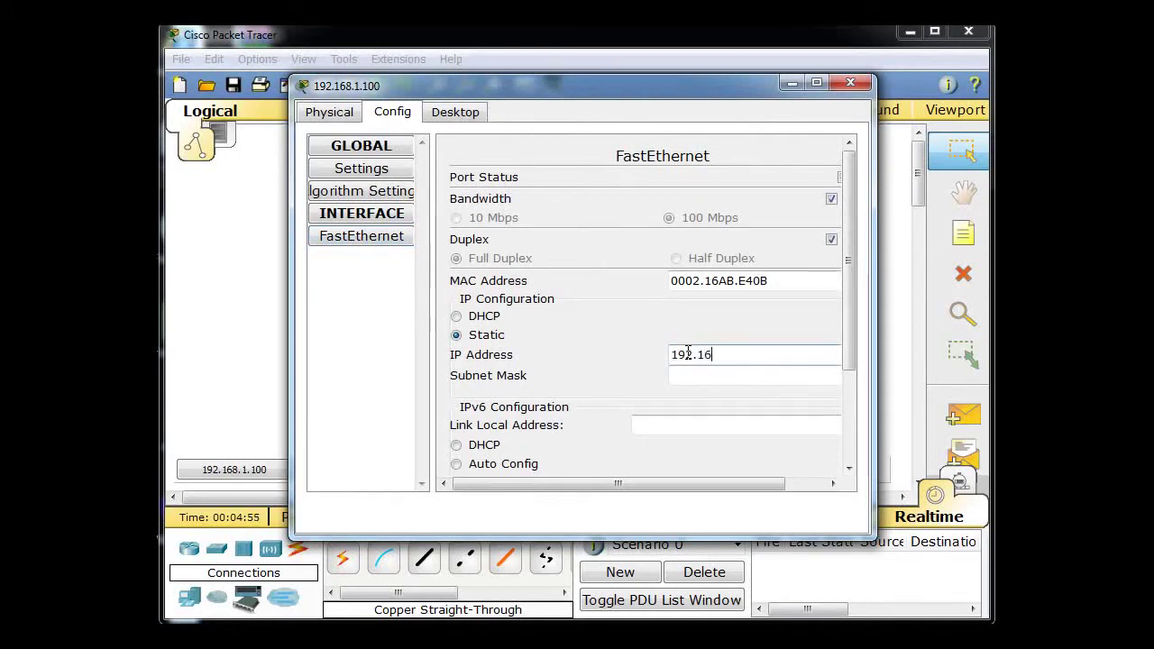
{"action": "type", "text": "8.1.100"}
{"action": "left_click", "coordinate": [721, 376]}
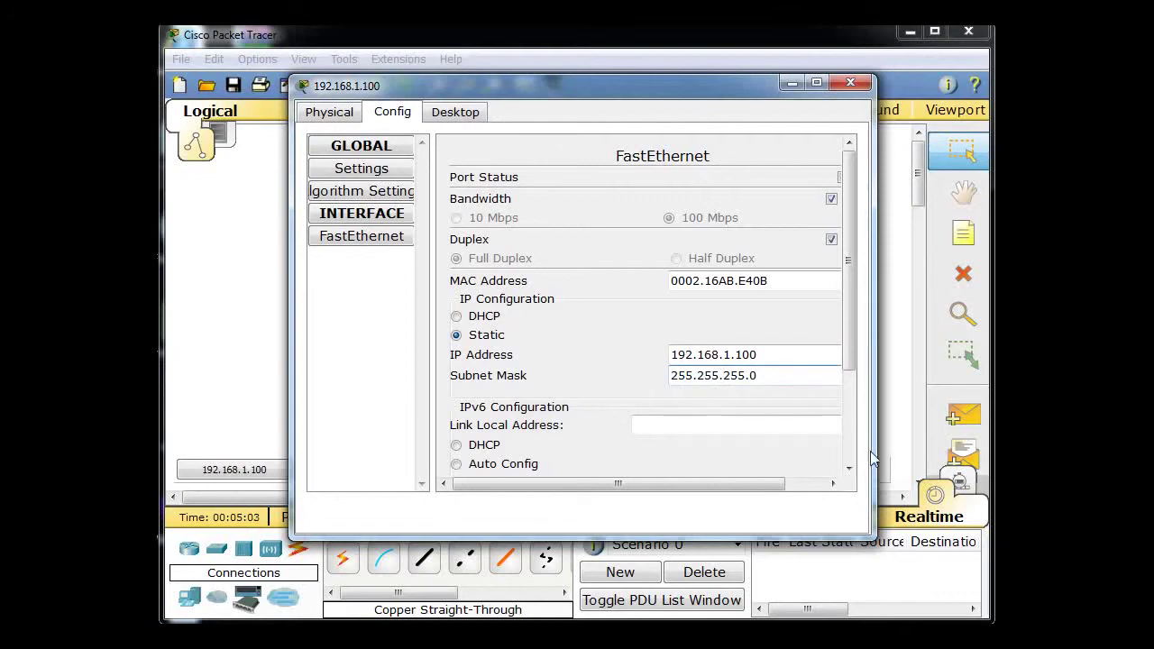
{"action": "left_click_drag", "start_coordinate": [875, 451], "coordinate": [994, 451]}
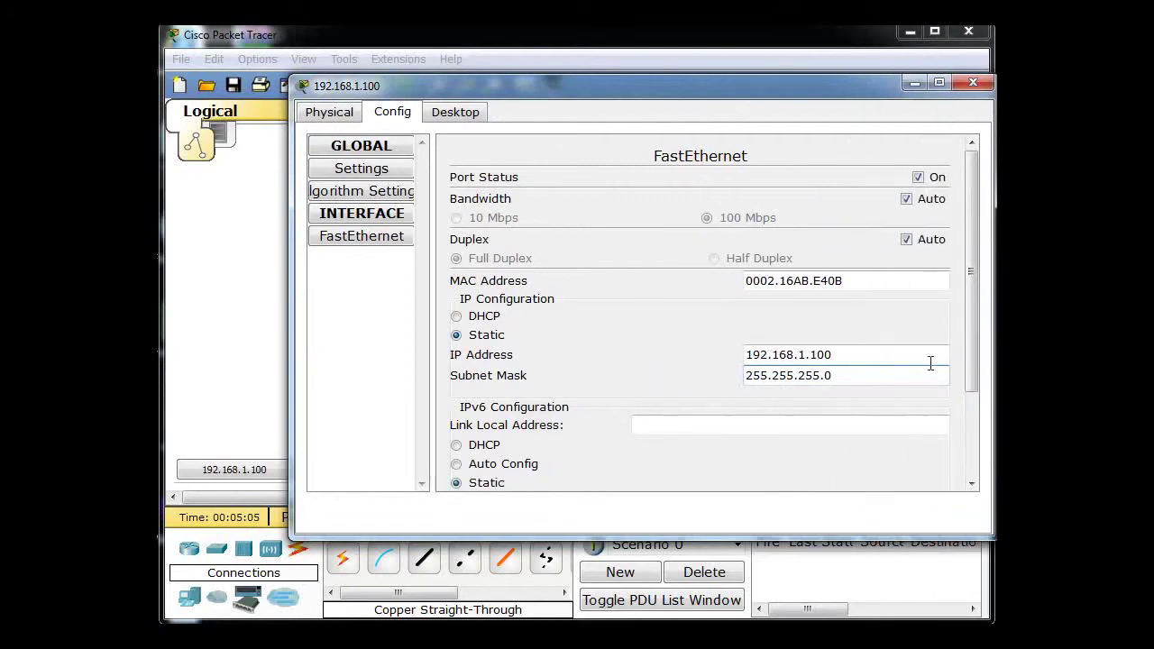
{"action": "left_click", "coordinate": [973, 82]}
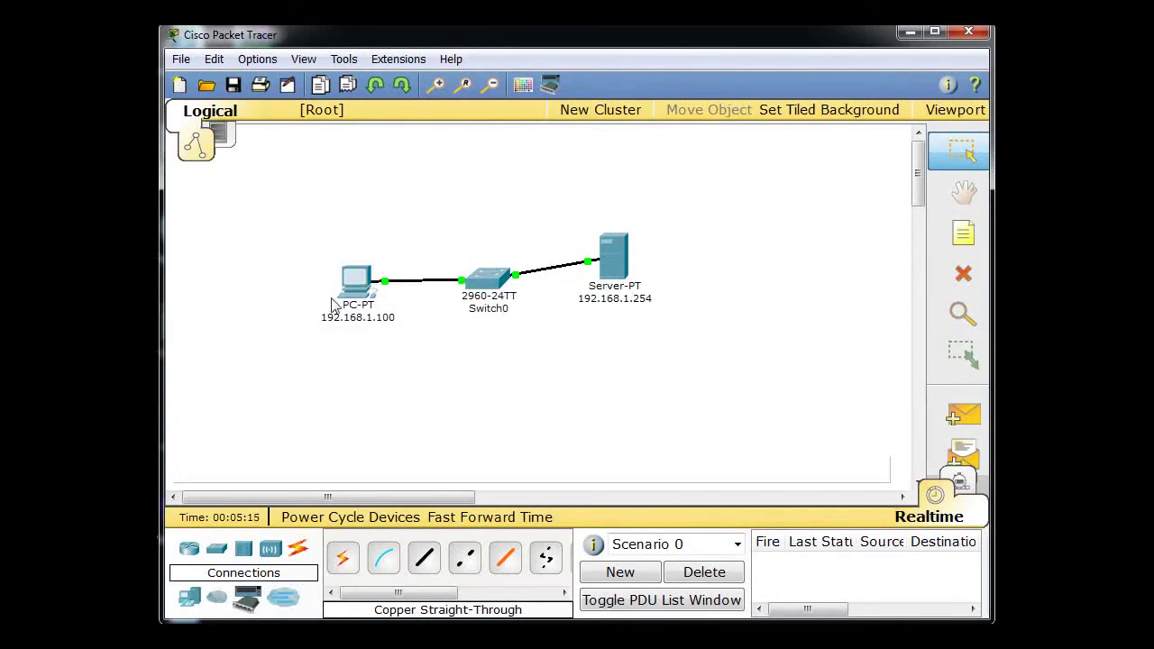
Run ping 192.168.1.254 from the PC's Command Prompt, getting 4 of 4 replies
{"action": "double_click", "coordinate": [358, 280]}
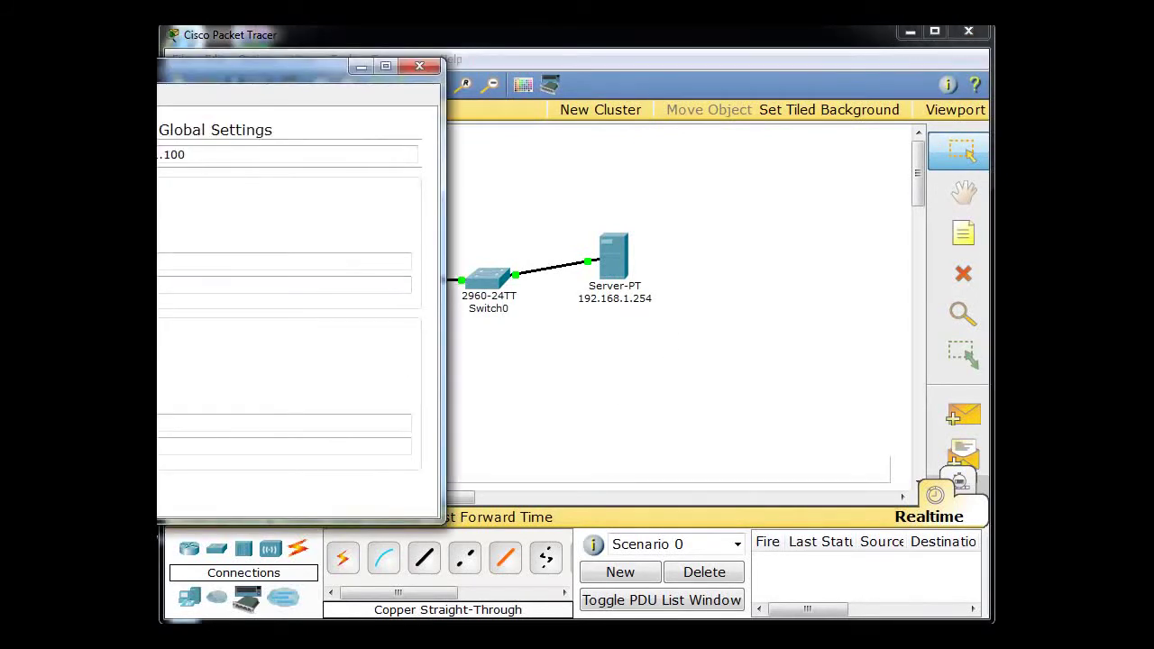
{"action": "left_click_drag", "start_coordinate": [402, 133], "coordinate": [460, 99]}
{"action": "left_click", "coordinate": [384, 124]}
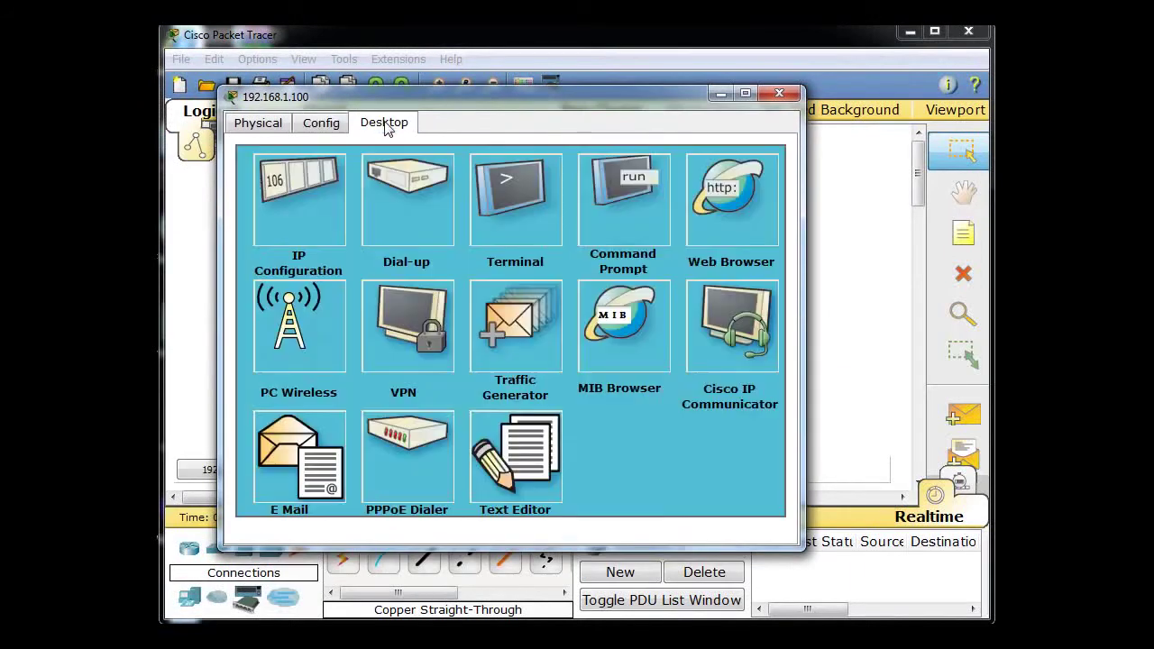
{"action": "left_click", "coordinate": [631, 195]}
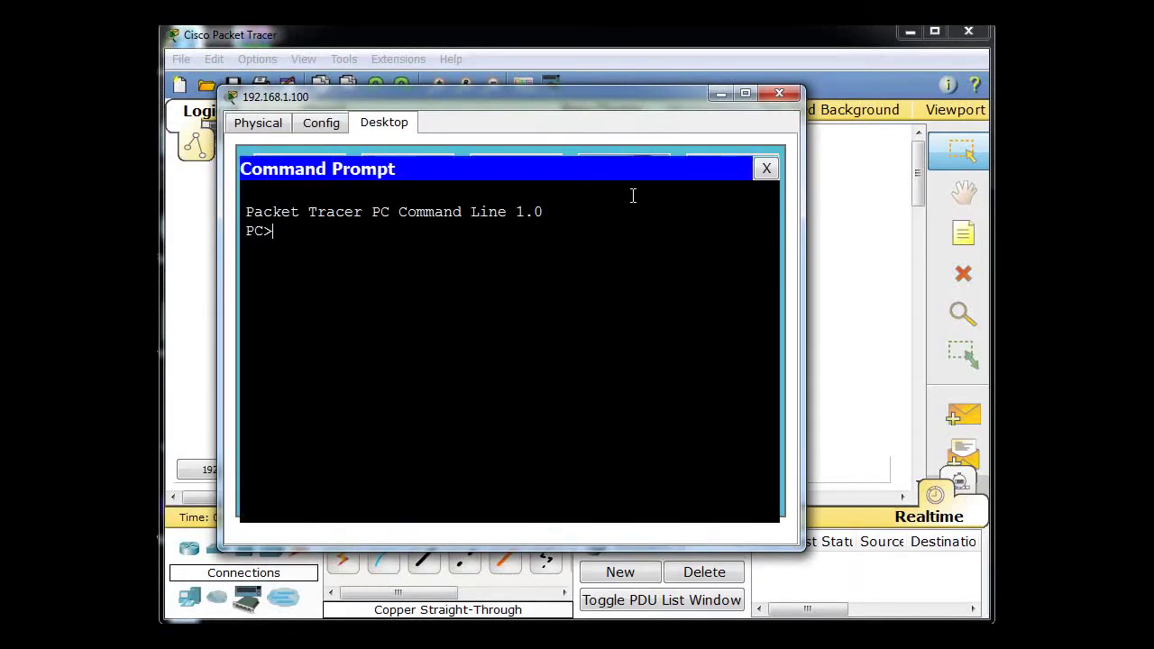
{"action": "type", "text": "ping"}
{"action": "type", "text": " 192.16"}
{"action": "type", "text": "8.1."}
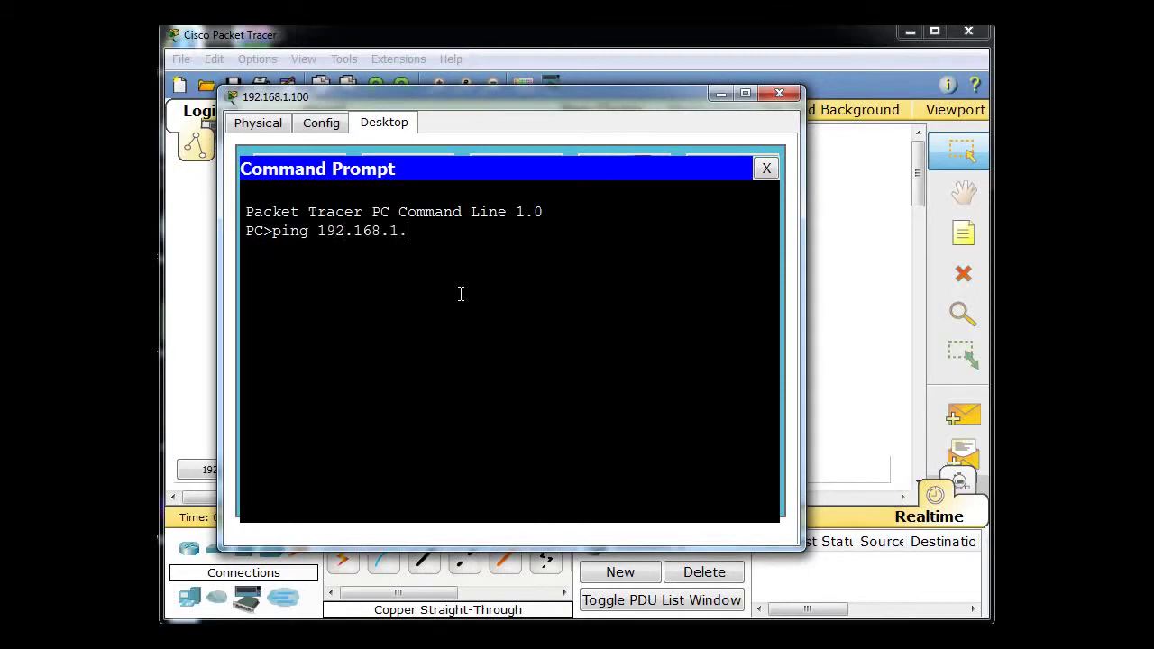
{"action": "type", "text": "254"}
{"action": "key", "text": "Return"}
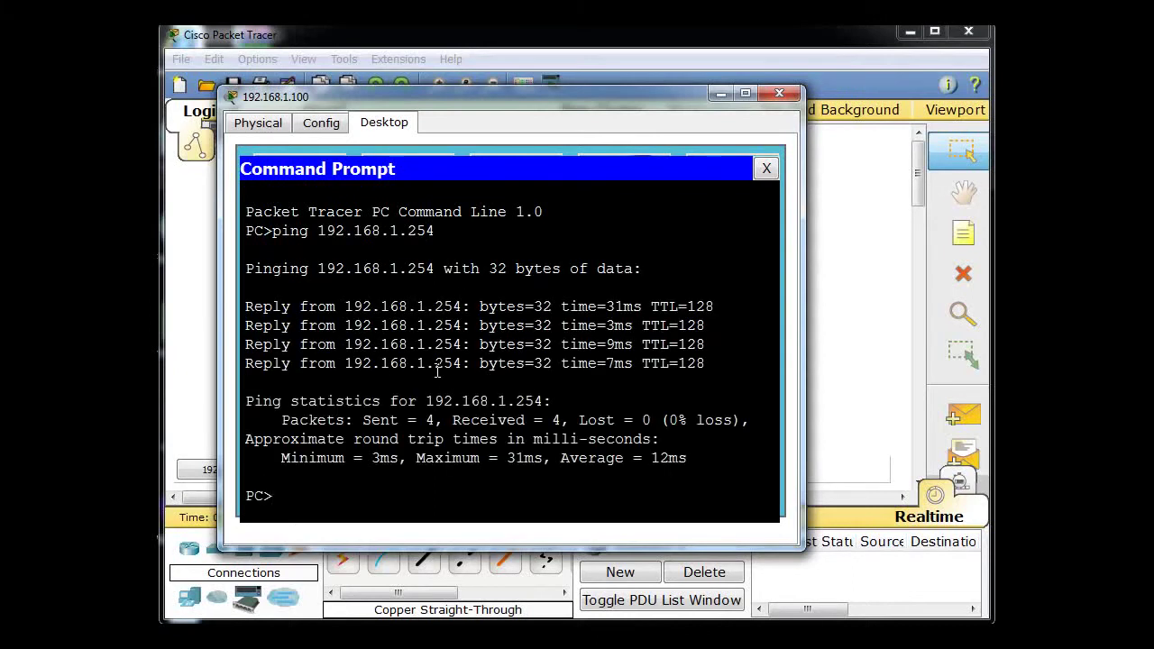
{"action": "left_click", "coordinate": [781, 94]}
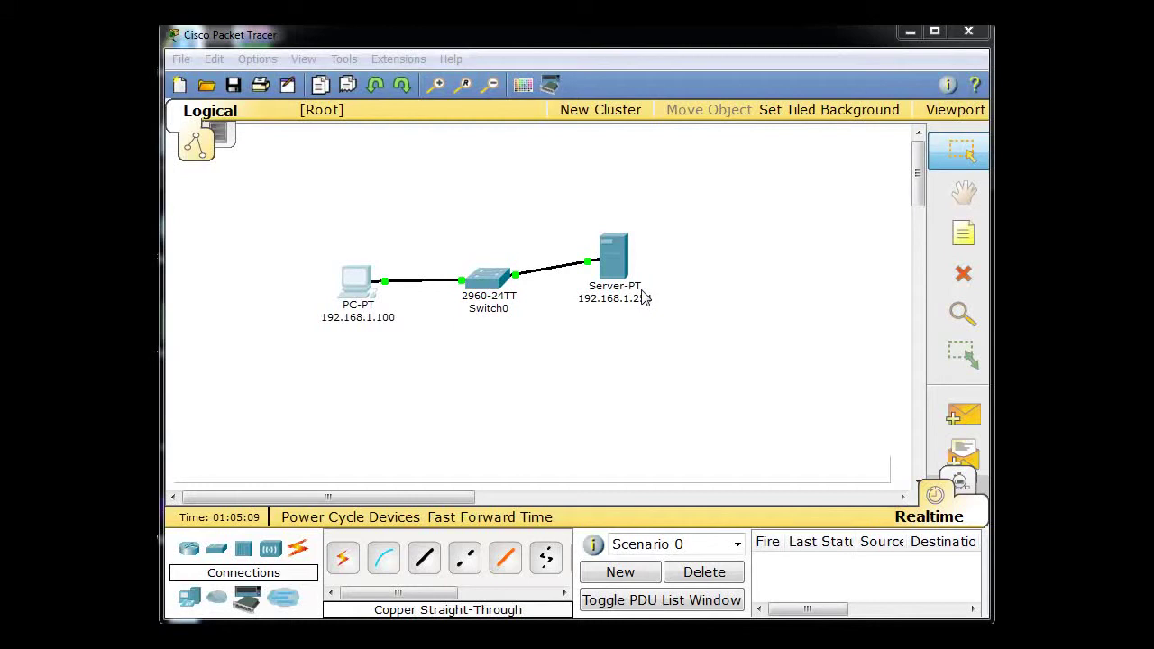
Open Server0's Config tab and view its HTTP service with index.html
{"action": "left_click", "coordinate": [616, 260]}
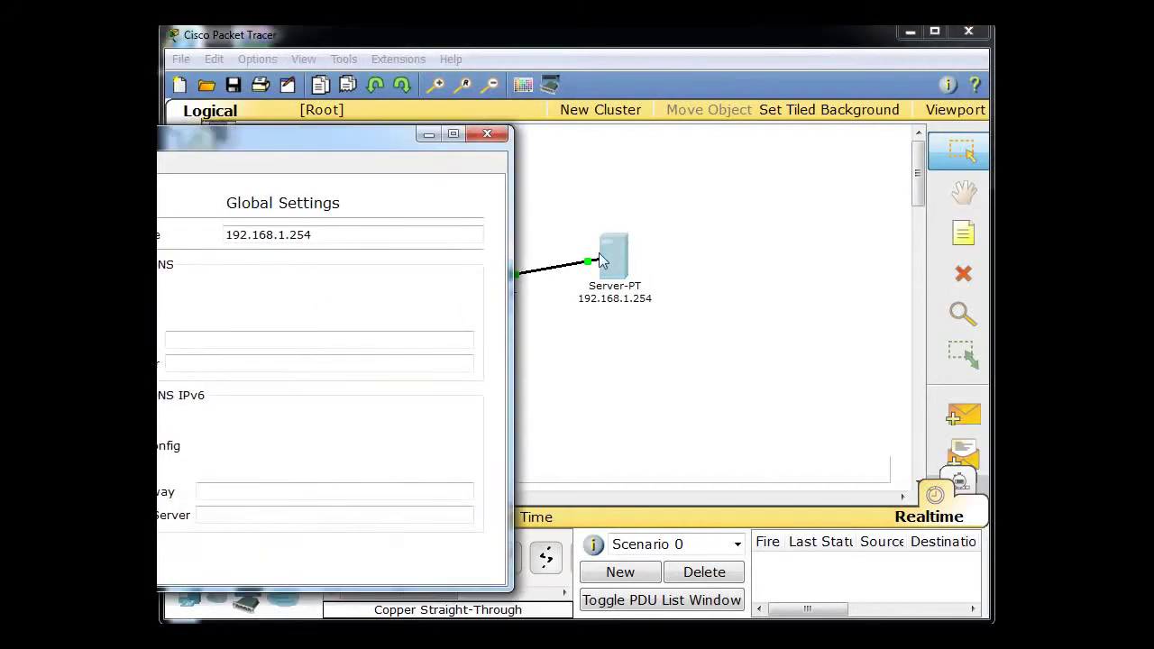
{"action": "left_click_drag", "start_coordinate": [331, 137], "coordinate": [655, 81]}
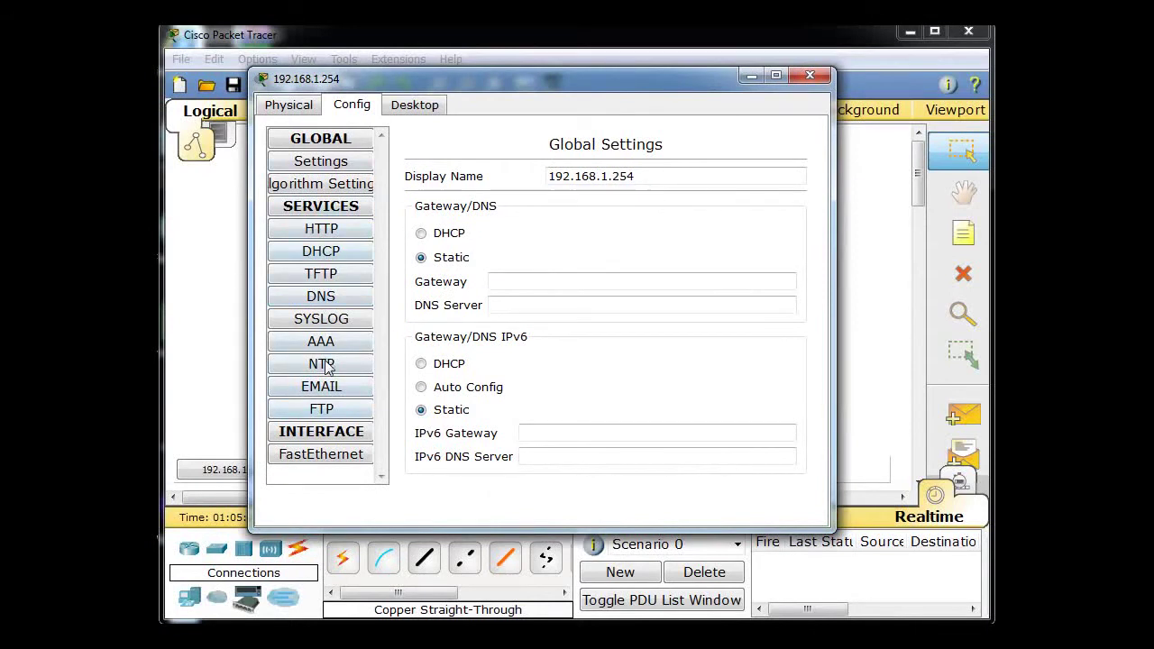
{"action": "left_click", "coordinate": [321, 229]}
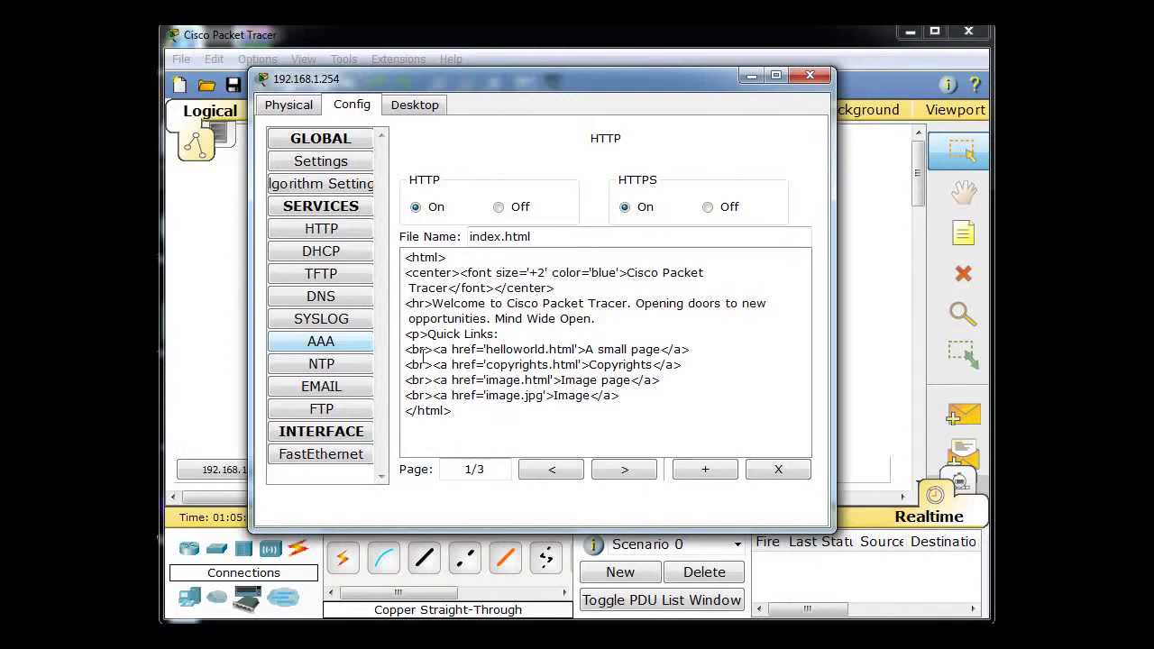
{"action": "left_click", "coordinate": [324, 412]}
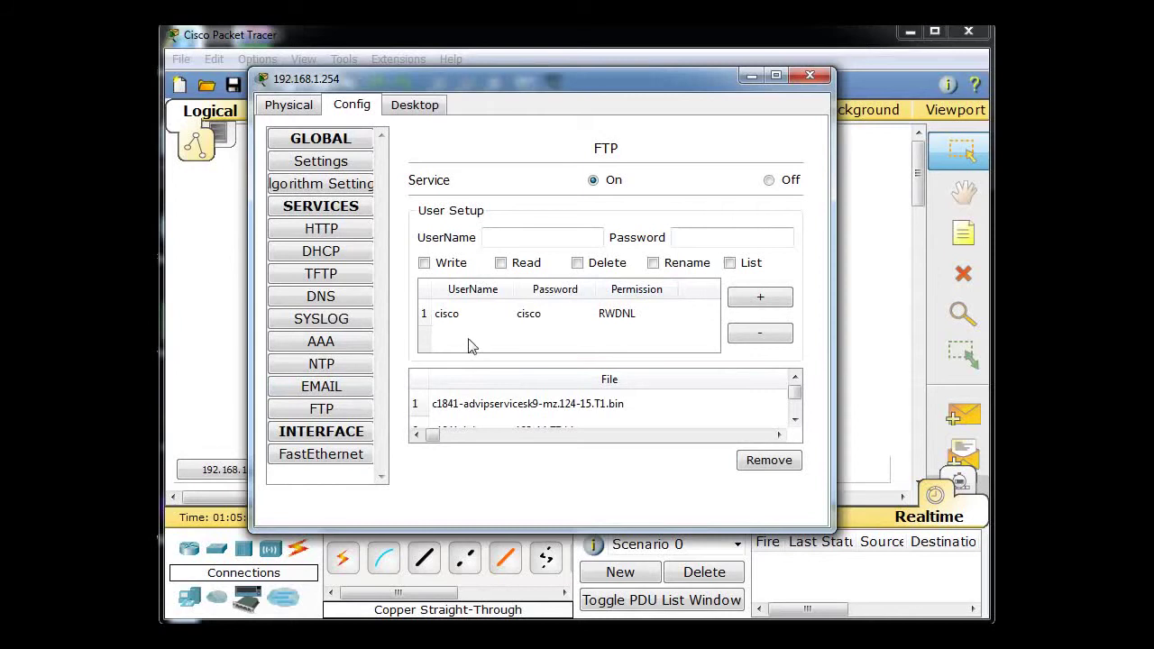
{"action": "left_click", "coordinate": [513, 238]}
{"action": "type", "text": "udent"}
{"action": "left_click", "coordinate": [708, 237]}
{"action": "type", "text": "stu"}
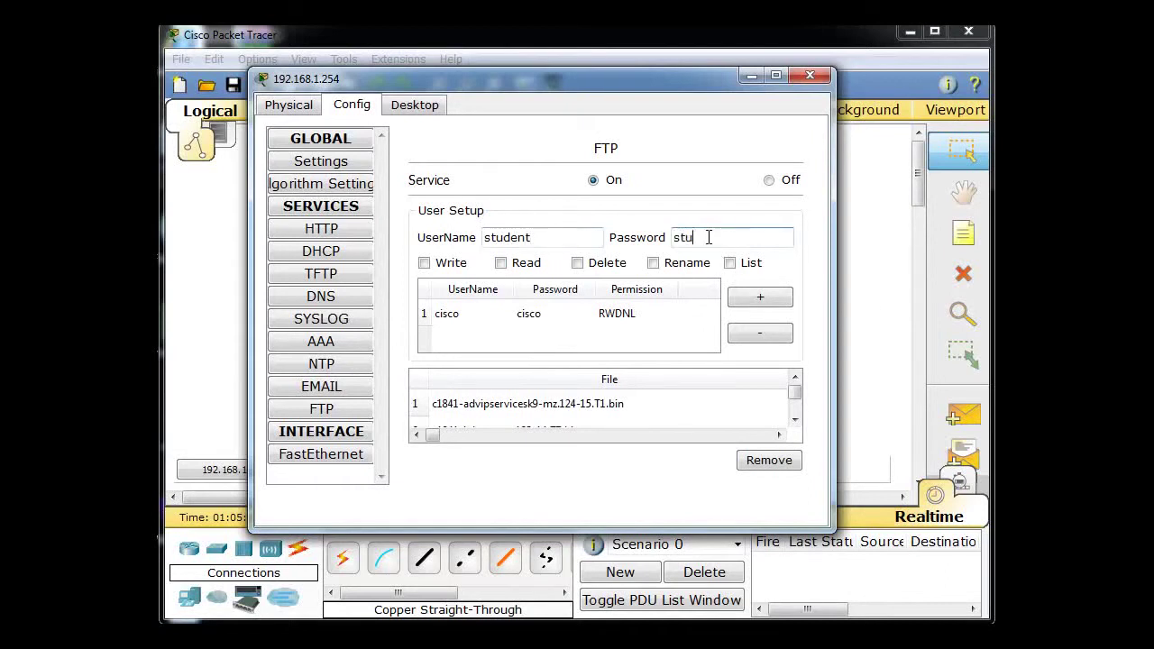
{"action": "type", "text": "dent"}
{"action": "left_click", "coordinate": [424, 263]}
{"action": "left_click", "coordinate": [761, 301]}
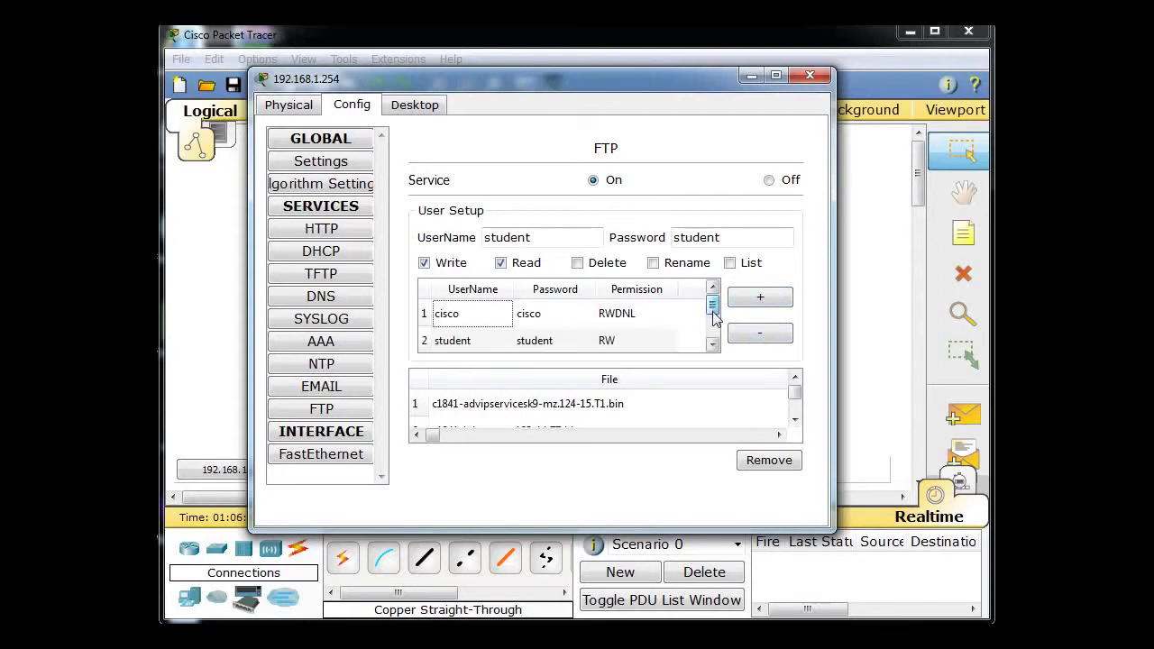
Keep the FTP service on and return to the HTTP settings
{"action": "left_click", "coordinate": [712, 344]}
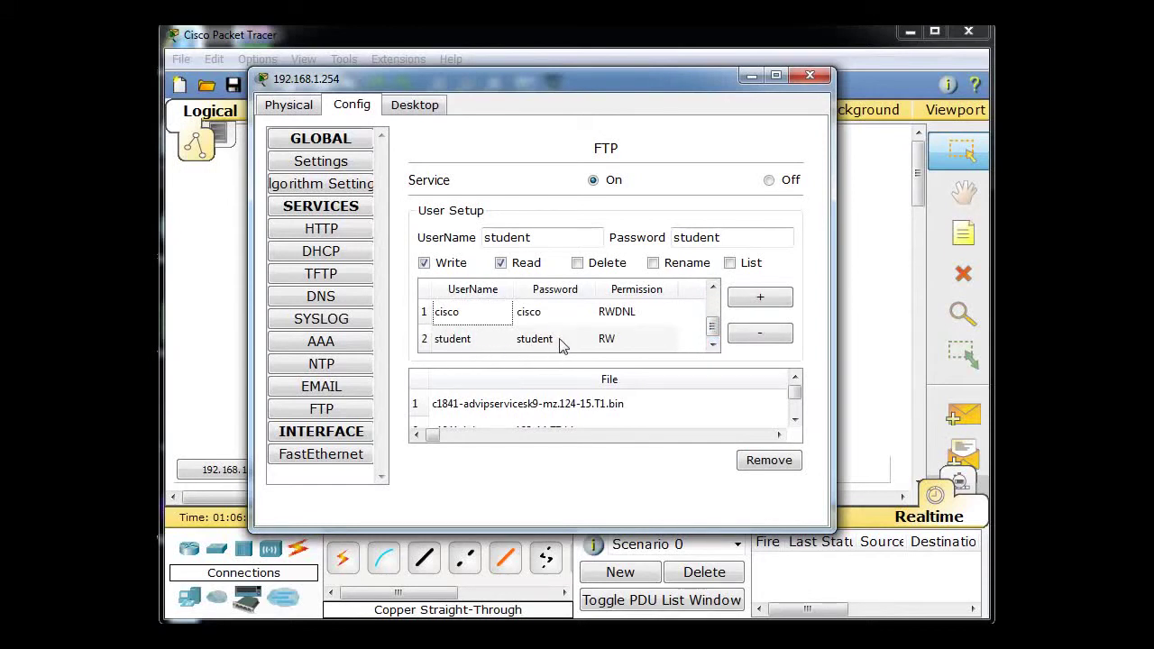
{"action": "left_click", "coordinate": [769, 181]}
{"action": "left_click", "coordinate": [323, 231]}
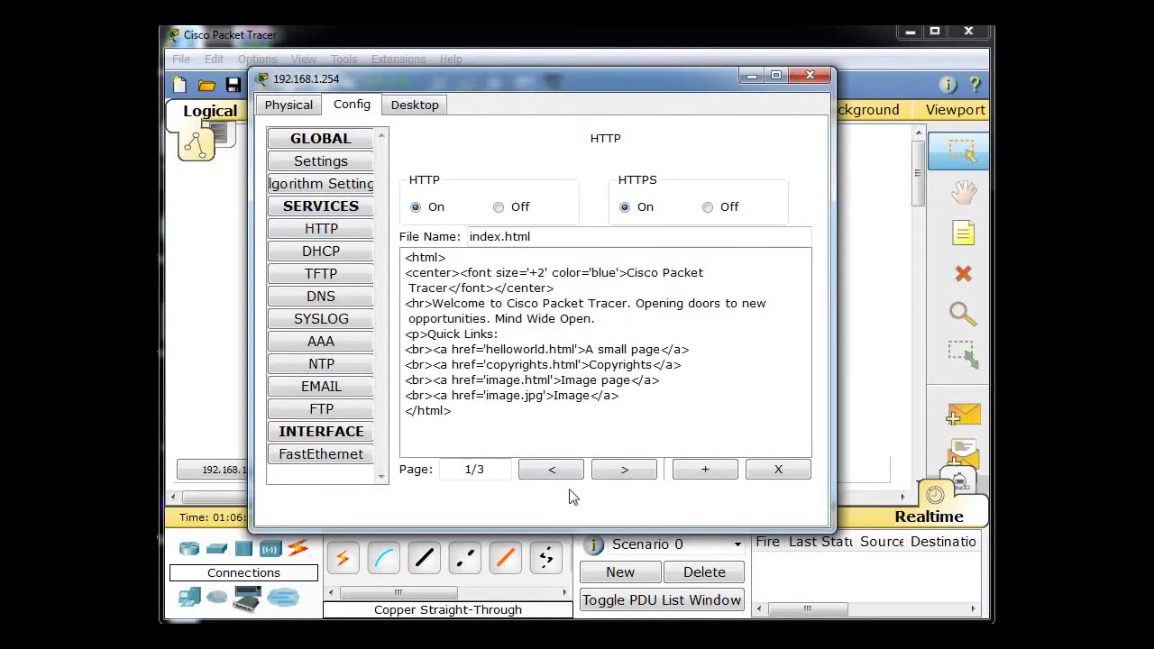
{"action": "left_click", "coordinate": [811, 78]}
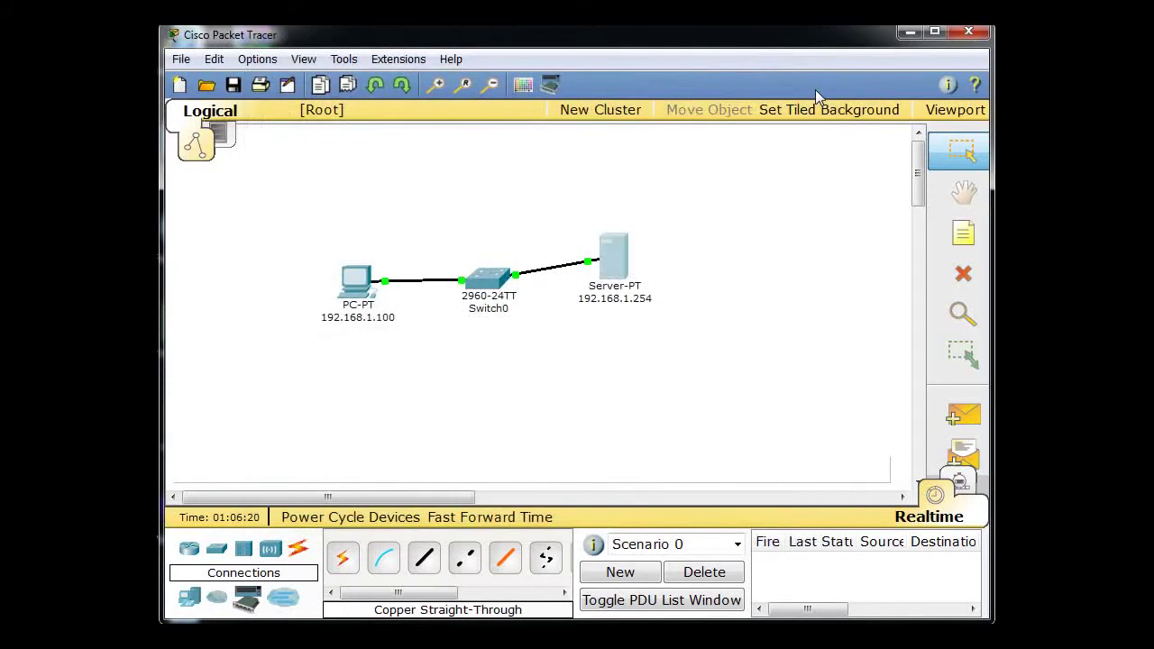
{"action": "left_click", "coordinate": [363, 287]}
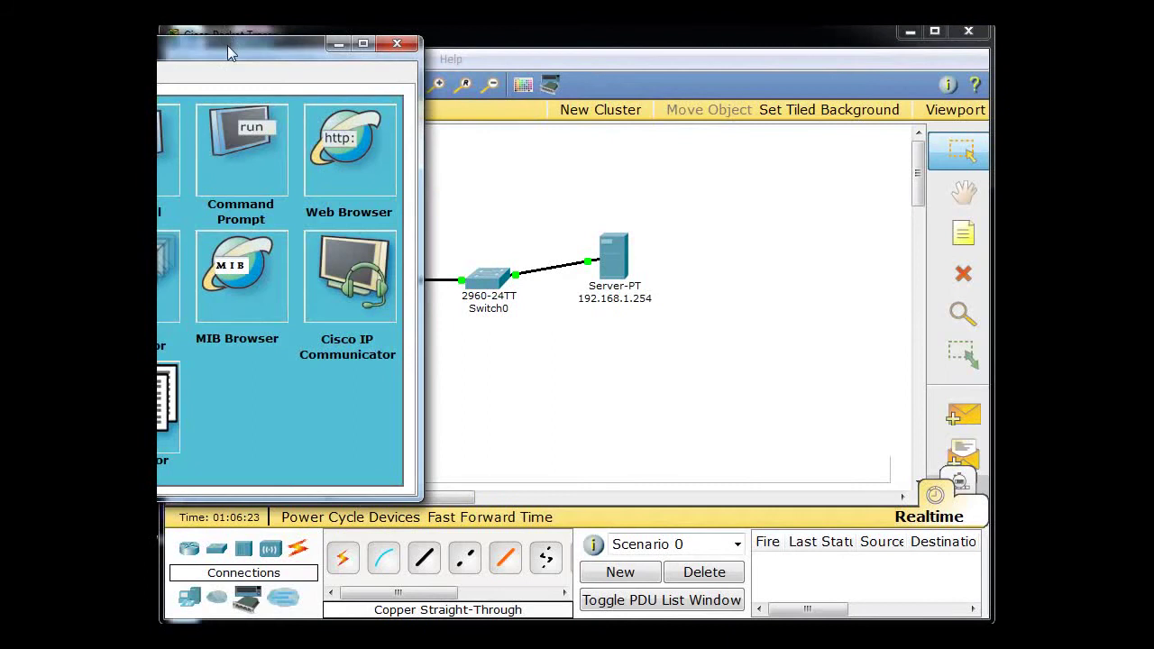
{"action": "left_click_drag", "start_coordinate": [227, 45], "coordinate": [622, 81]}
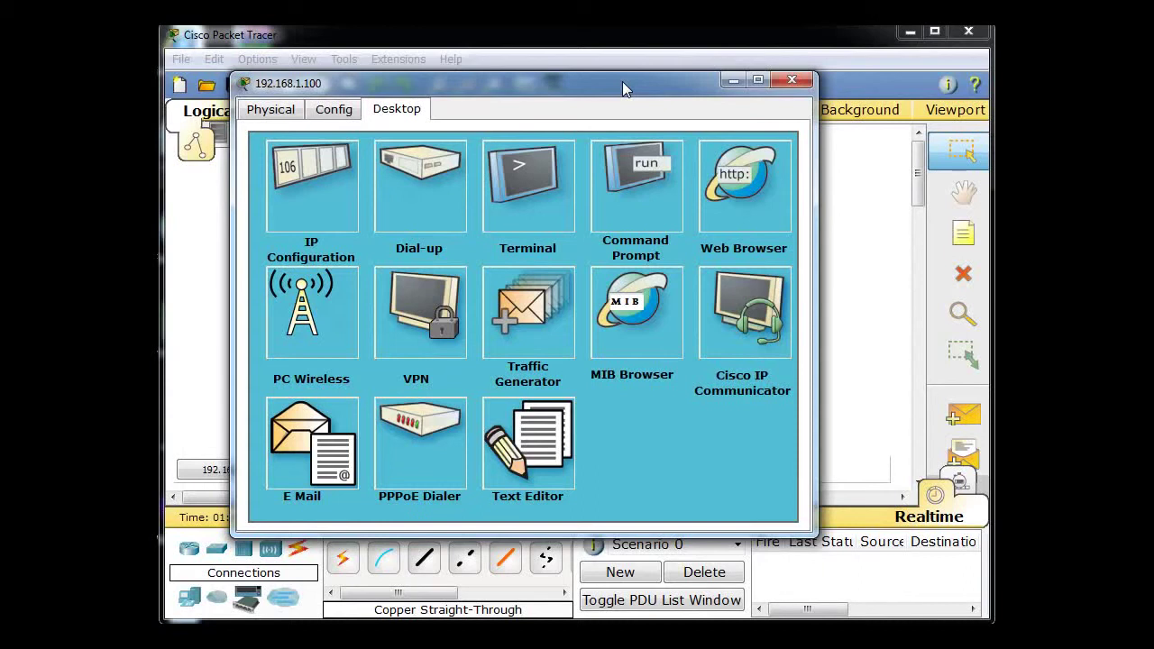
{"action": "left_click", "coordinate": [735, 189]}
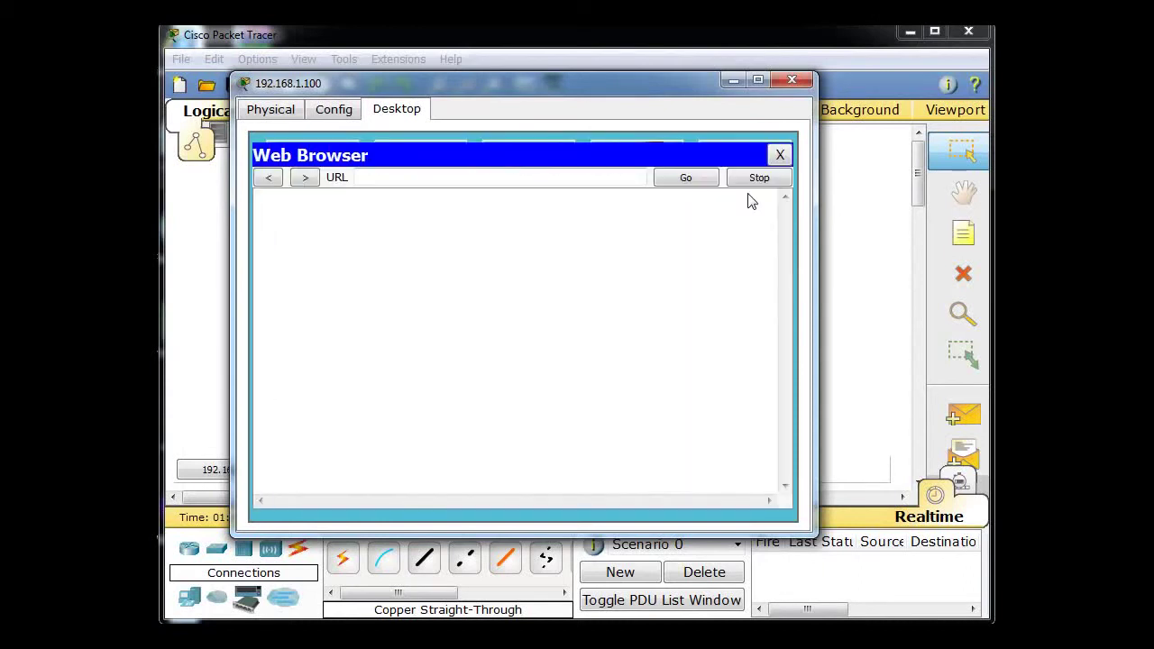
{"action": "mouse_move", "coordinate": [647, 82]}
{"action": "left_mouse_down"}
{"action": "mouse_move", "coordinate": [617, 70]}
{"action": "mouse_move", "coordinate": [660, 86]}
{"action": "left_mouse_up"}
{"action": "type", "text": "192.168.1.254"}
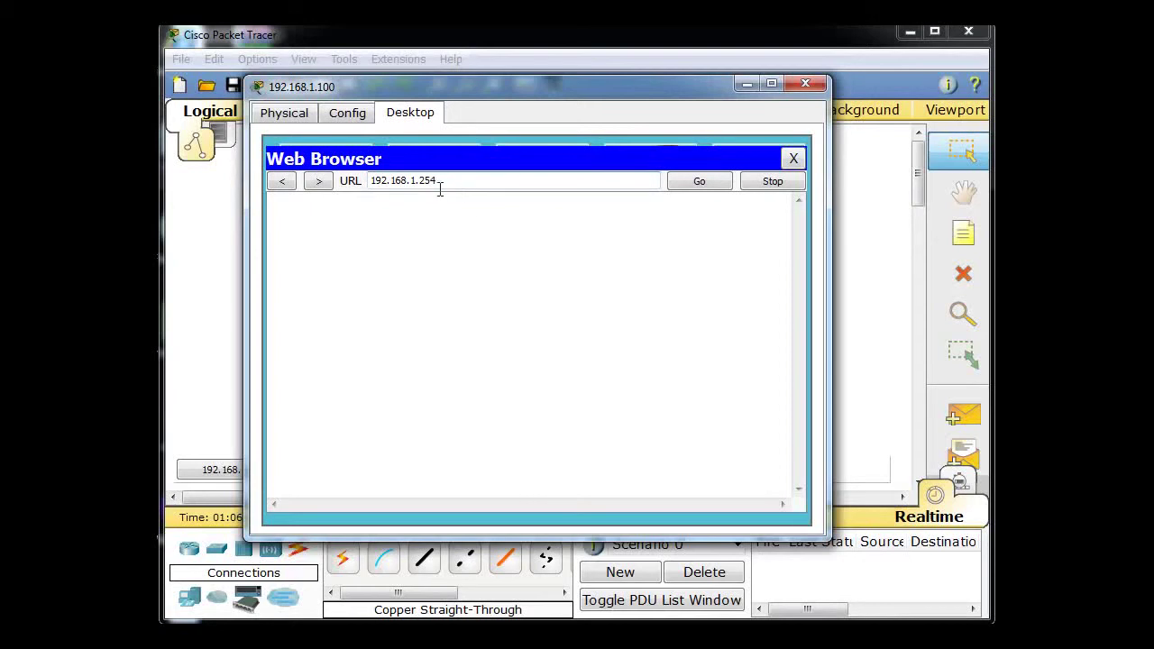
{"action": "left_click", "coordinate": [700, 181]}
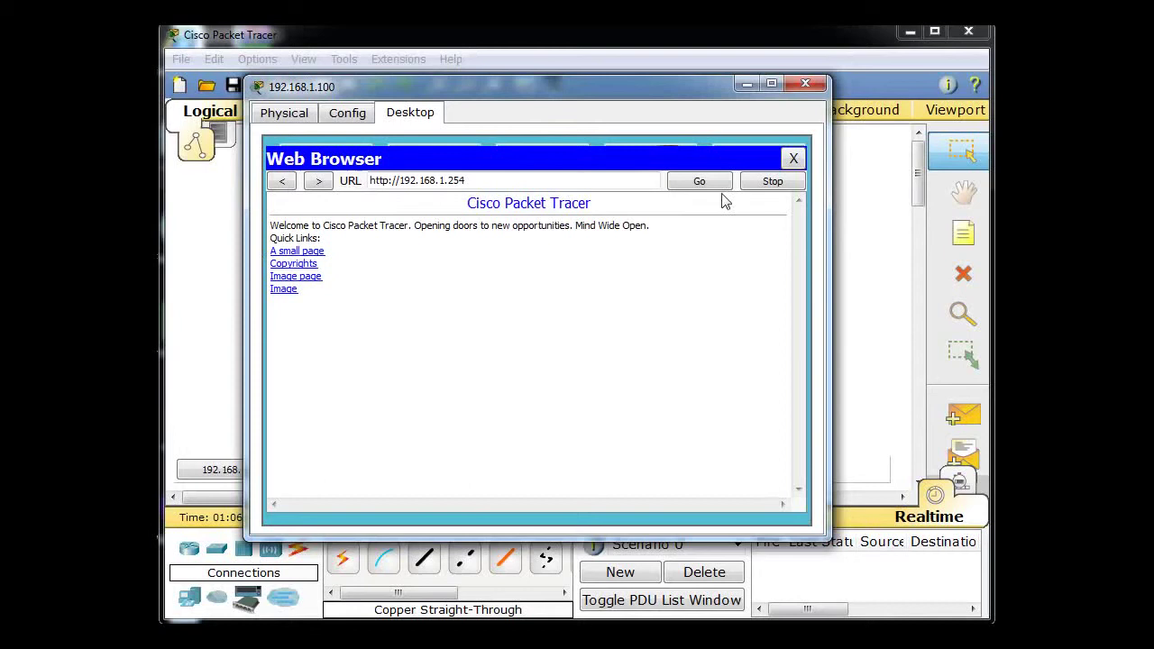
{"action": "left_click", "coordinate": [794, 157]}
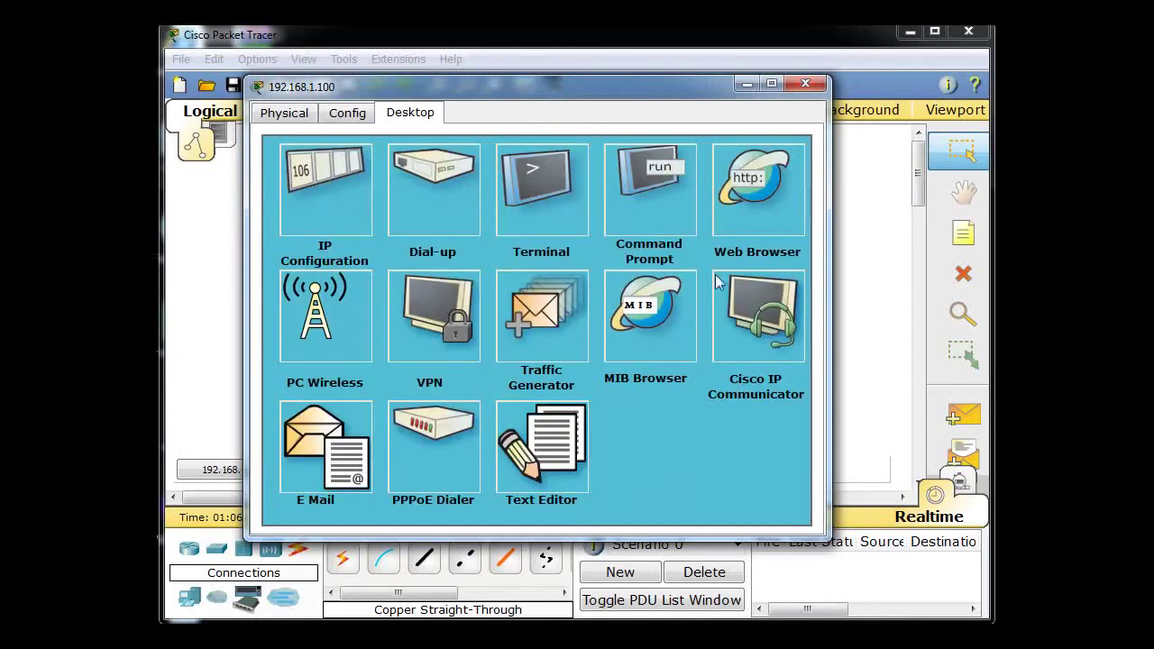
{"action": "left_click", "coordinate": [650, 178]}
{"action": "type", "text": "ftp 1"}
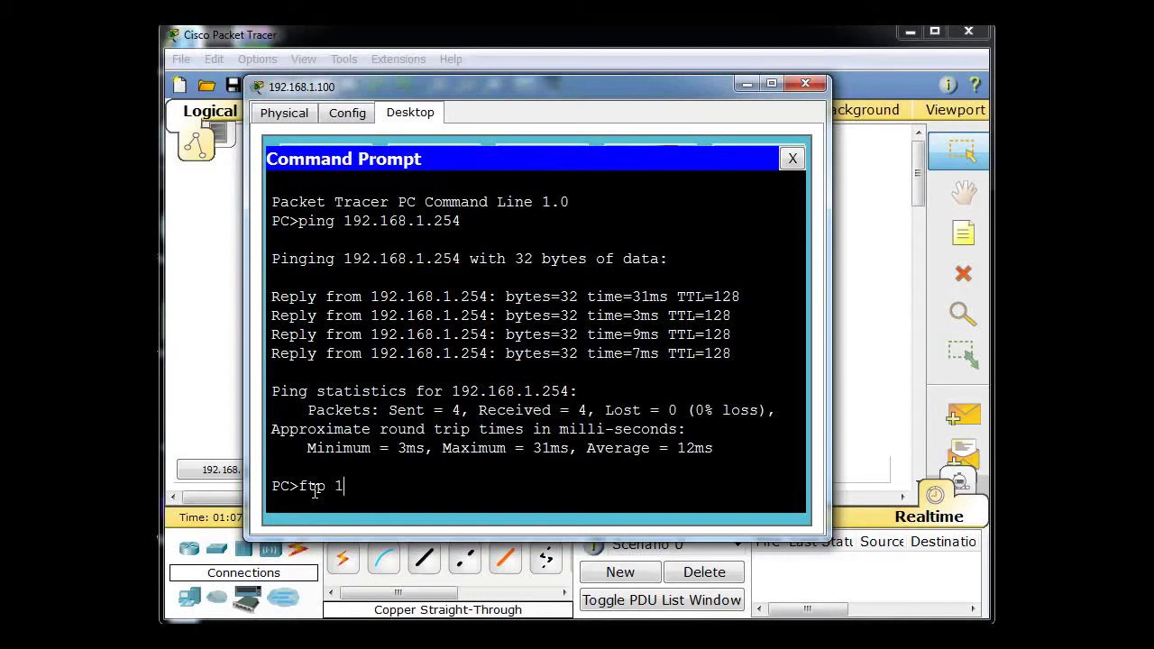
{"action": "type", "text": "92.168.1."}
{"action": "type", "text": "254"}
{"action": "key", "text": "Return"}
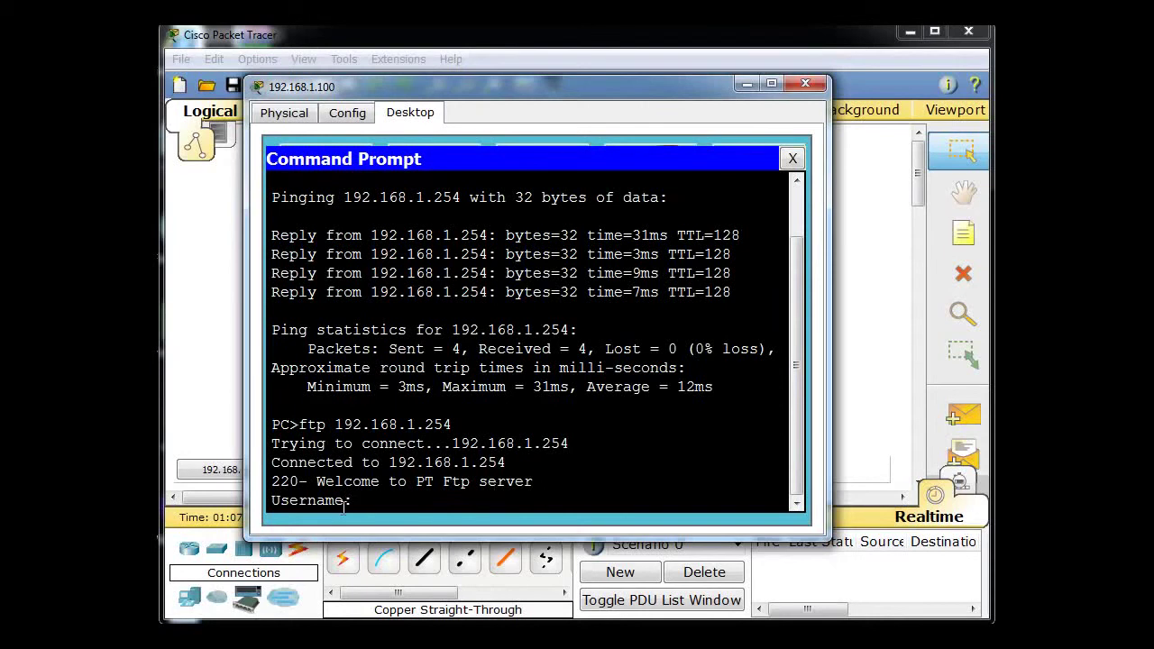
{"action": "type", "text": "student"}
{"action": "key", "text": "Return"}
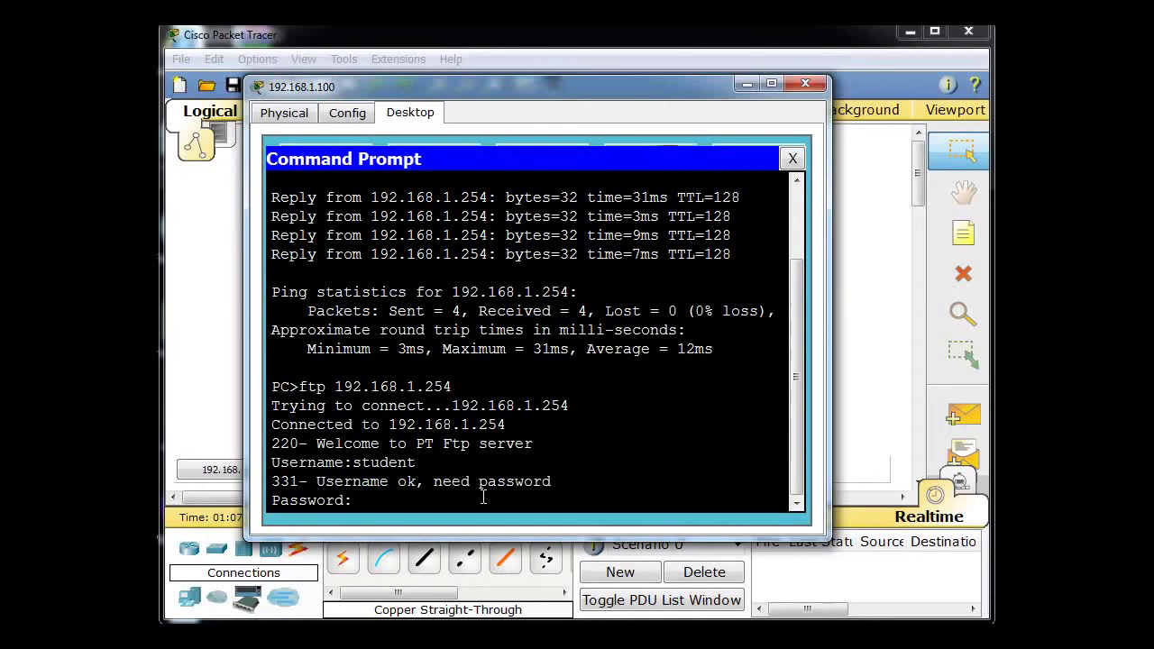
{"action": "key", "text": "Return"}
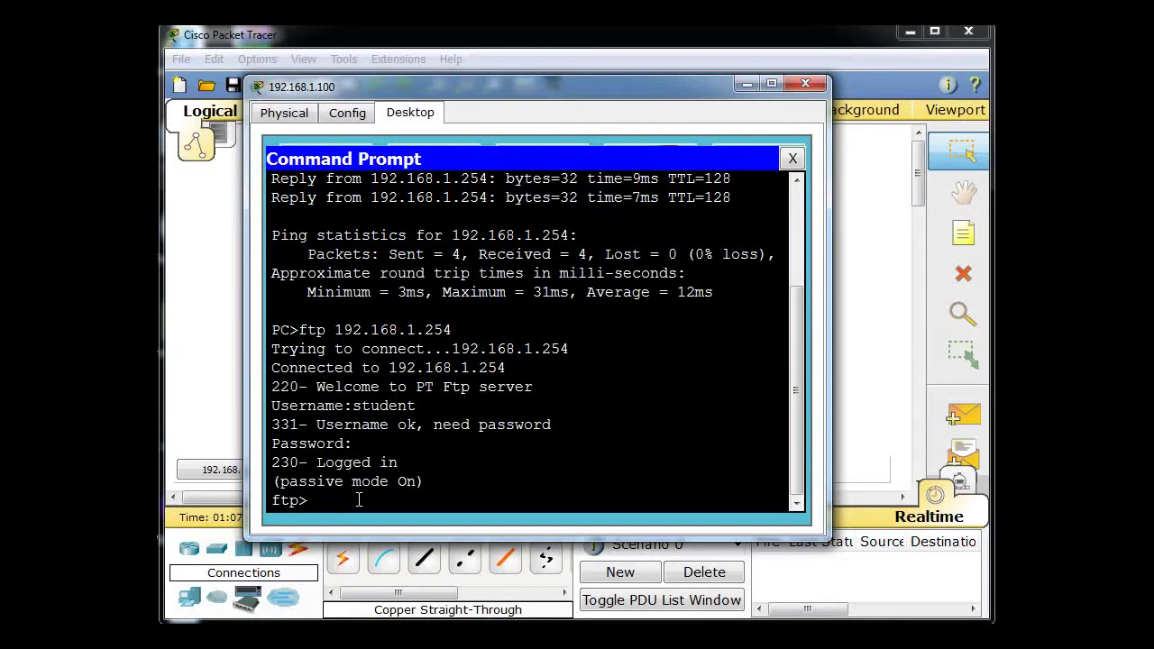
End the FTP session with quit after exit and bye fail, then close the prompt
{"action": "type", "text": "exit"}
{"action": "key", "text": "Return"}
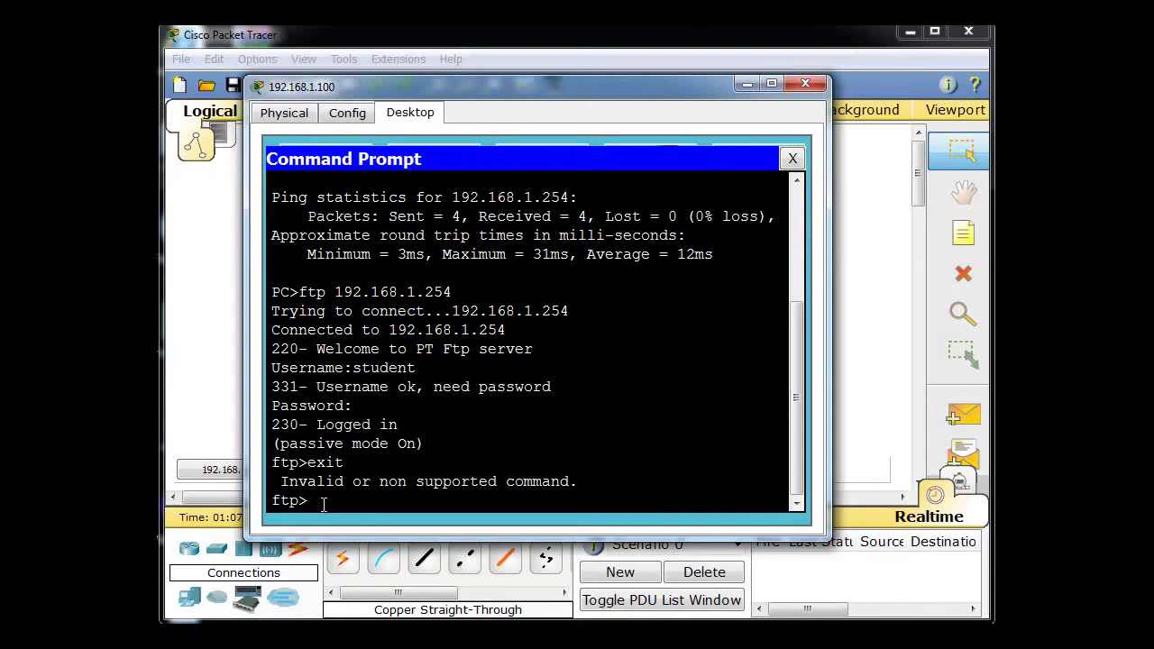
{"action": "type", "text": "by"}
{"action": "type", "text": "e"}
{"action": "key", "text": "Return"}
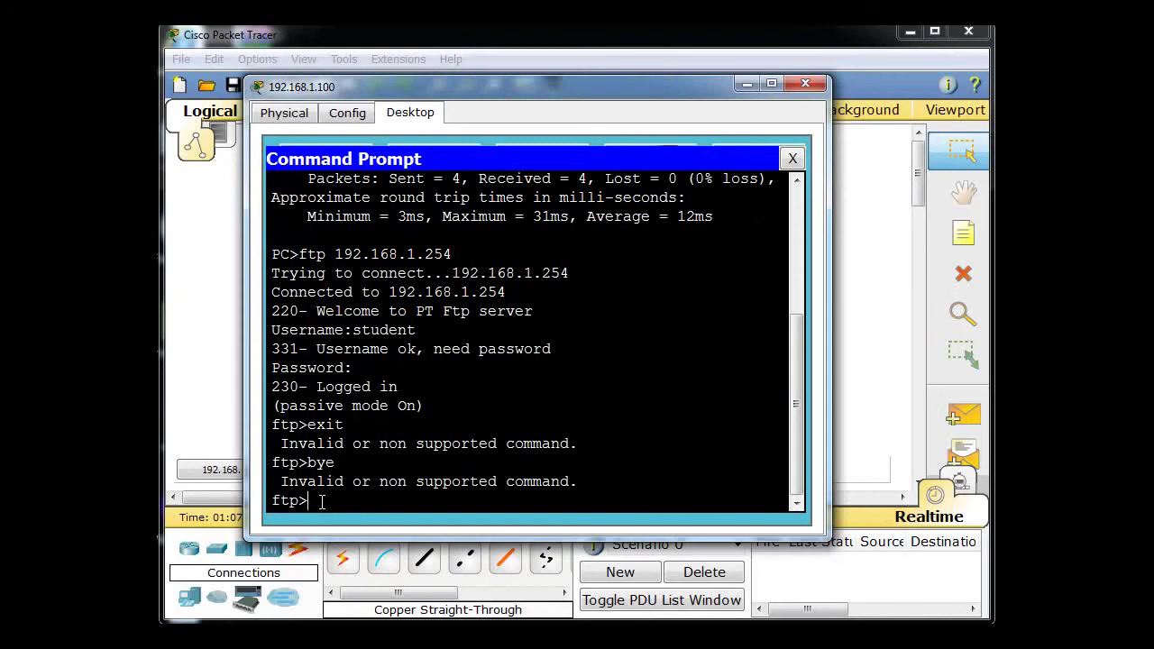
{"action": "type", "text": "quit"}
{"action": "key", "text": "Return"}
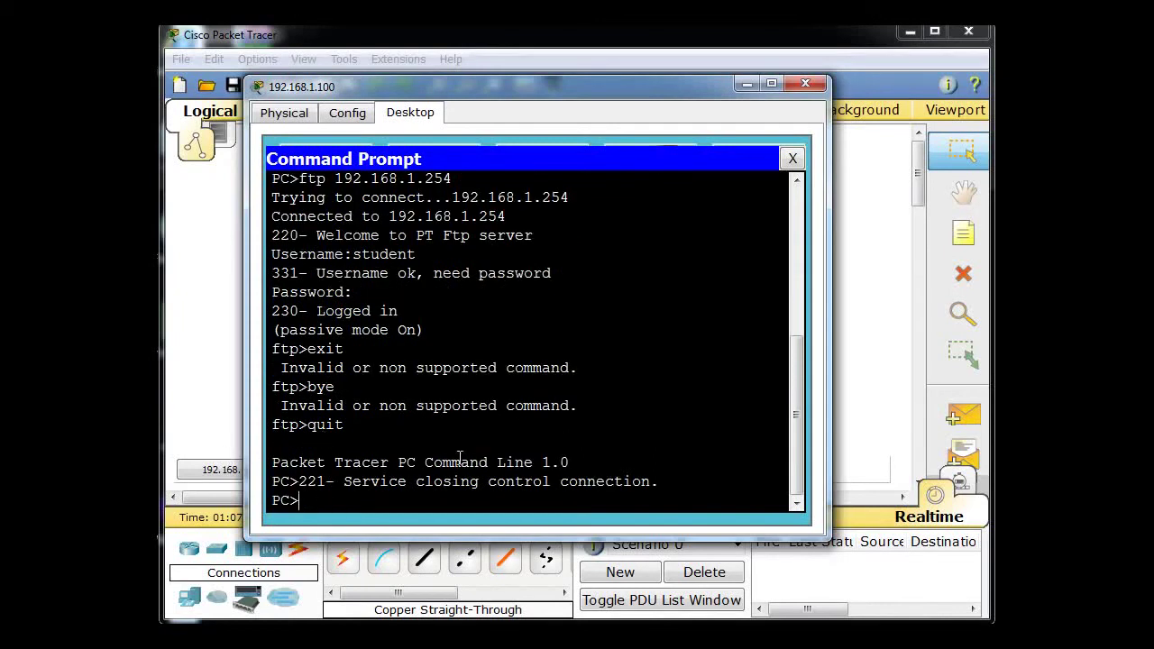
{"action": "left_click", "coordinate": [793, 159]}
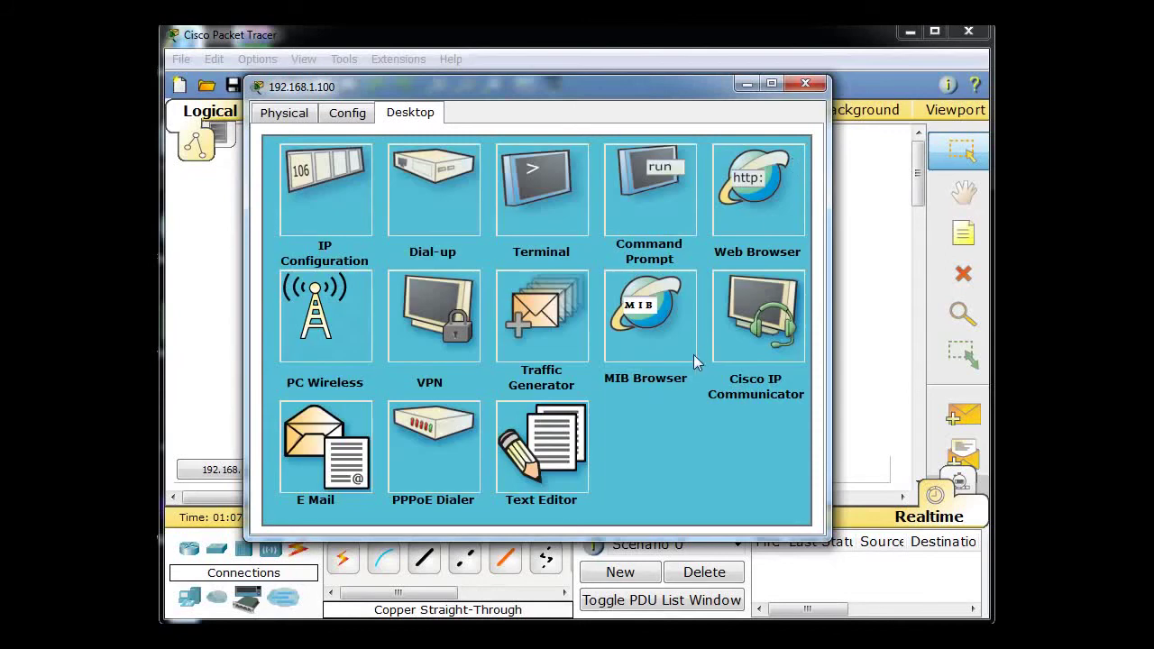
Close the PC window and switch to Simulation mode with an empty event list
{"action": "left_click", "coordinate": [807, 84]}
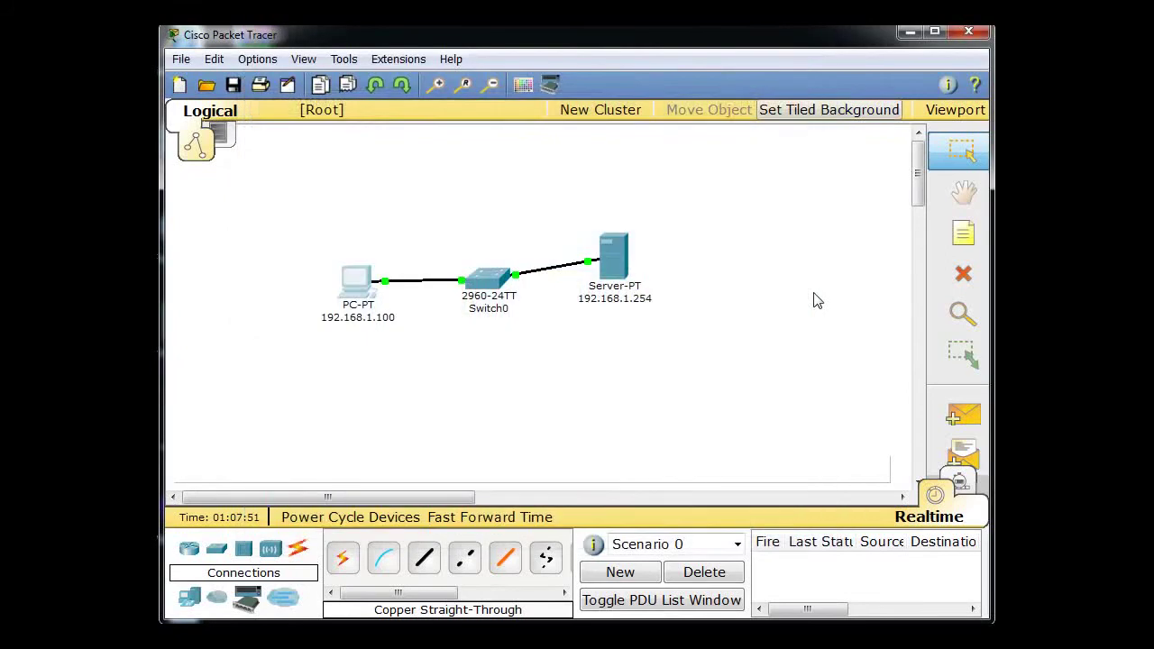
{"action": "left_click", "coordinate": [959, 483]}
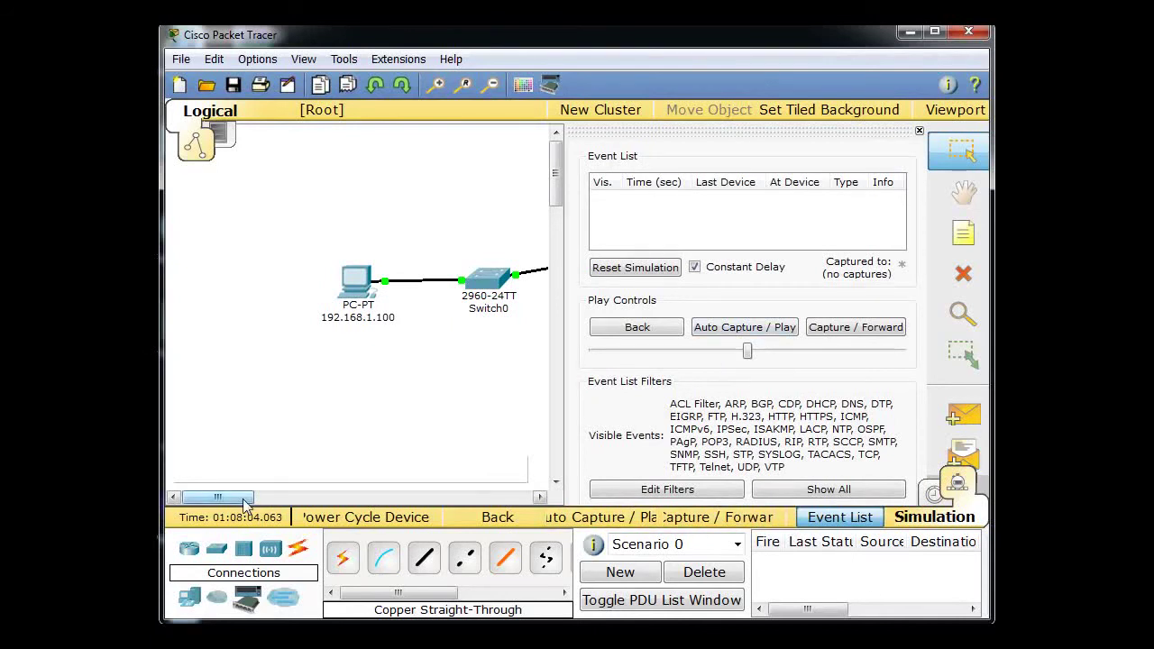
{"action": "left_click_drag", "start_coordinate": [245, 499], "coordinate": [268, 507]}
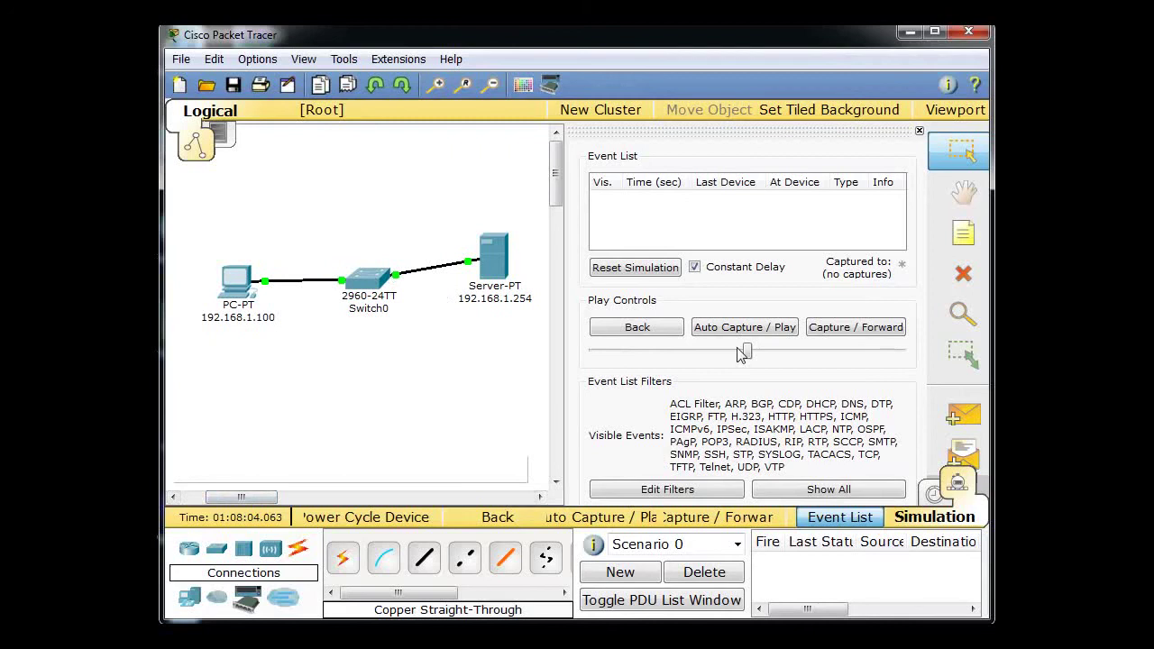